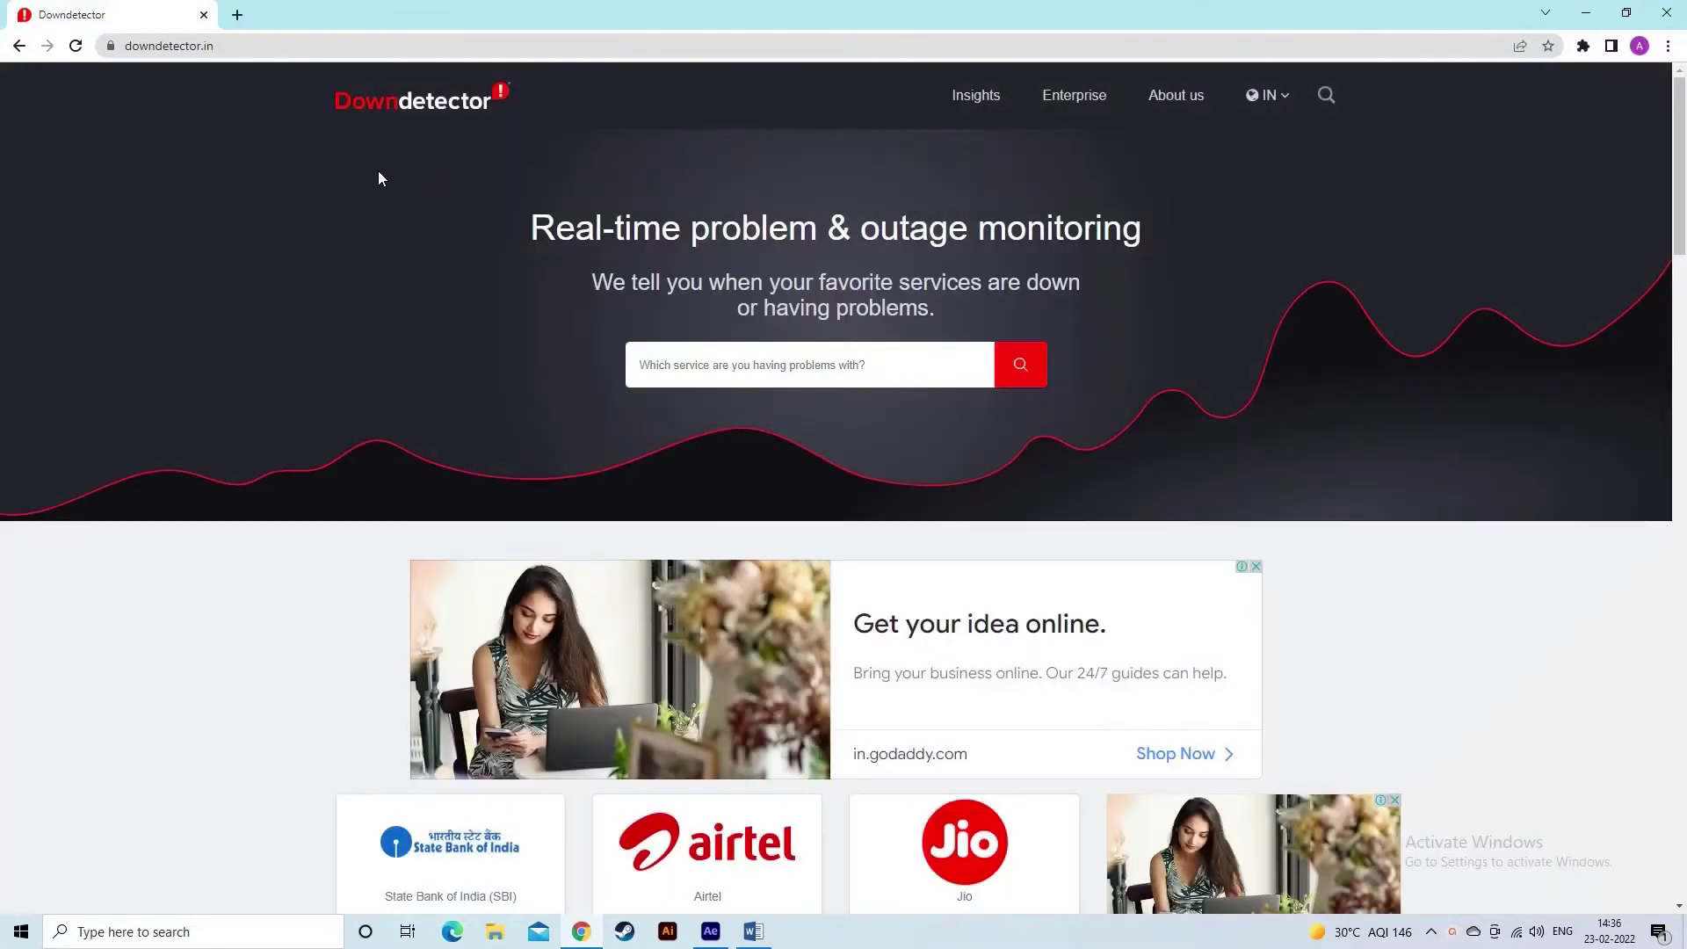
scroll(358, 369, "down", 5)
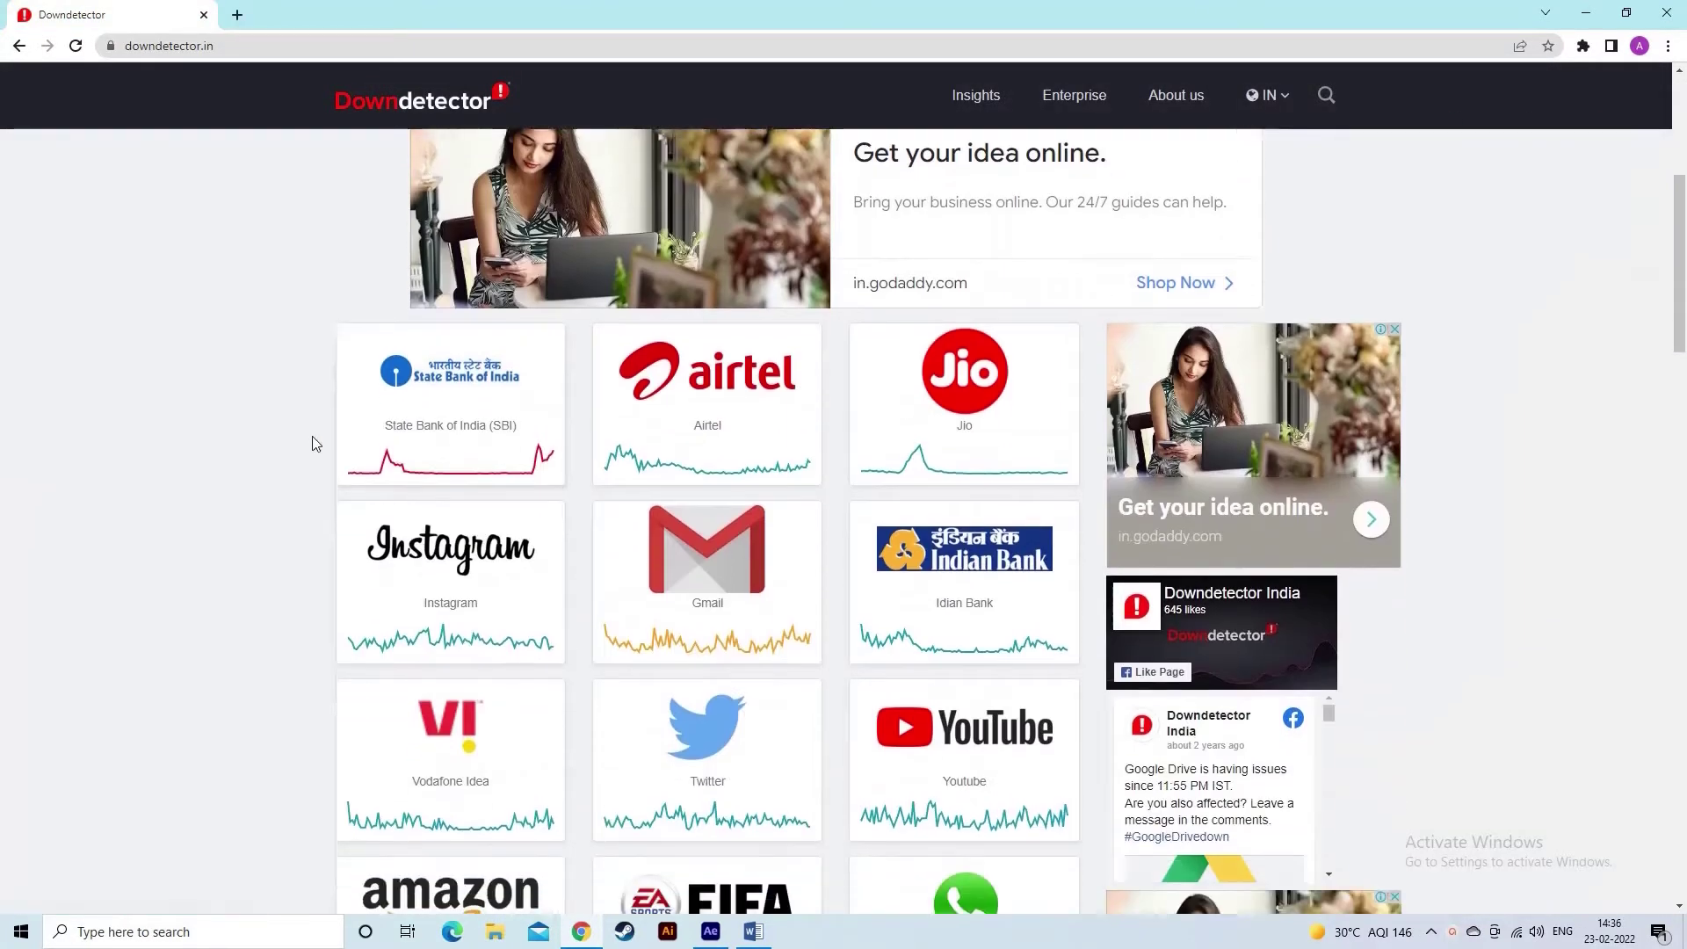
scroll(316, 435, "down", 3)
scroll(323, 446, "down", 3)
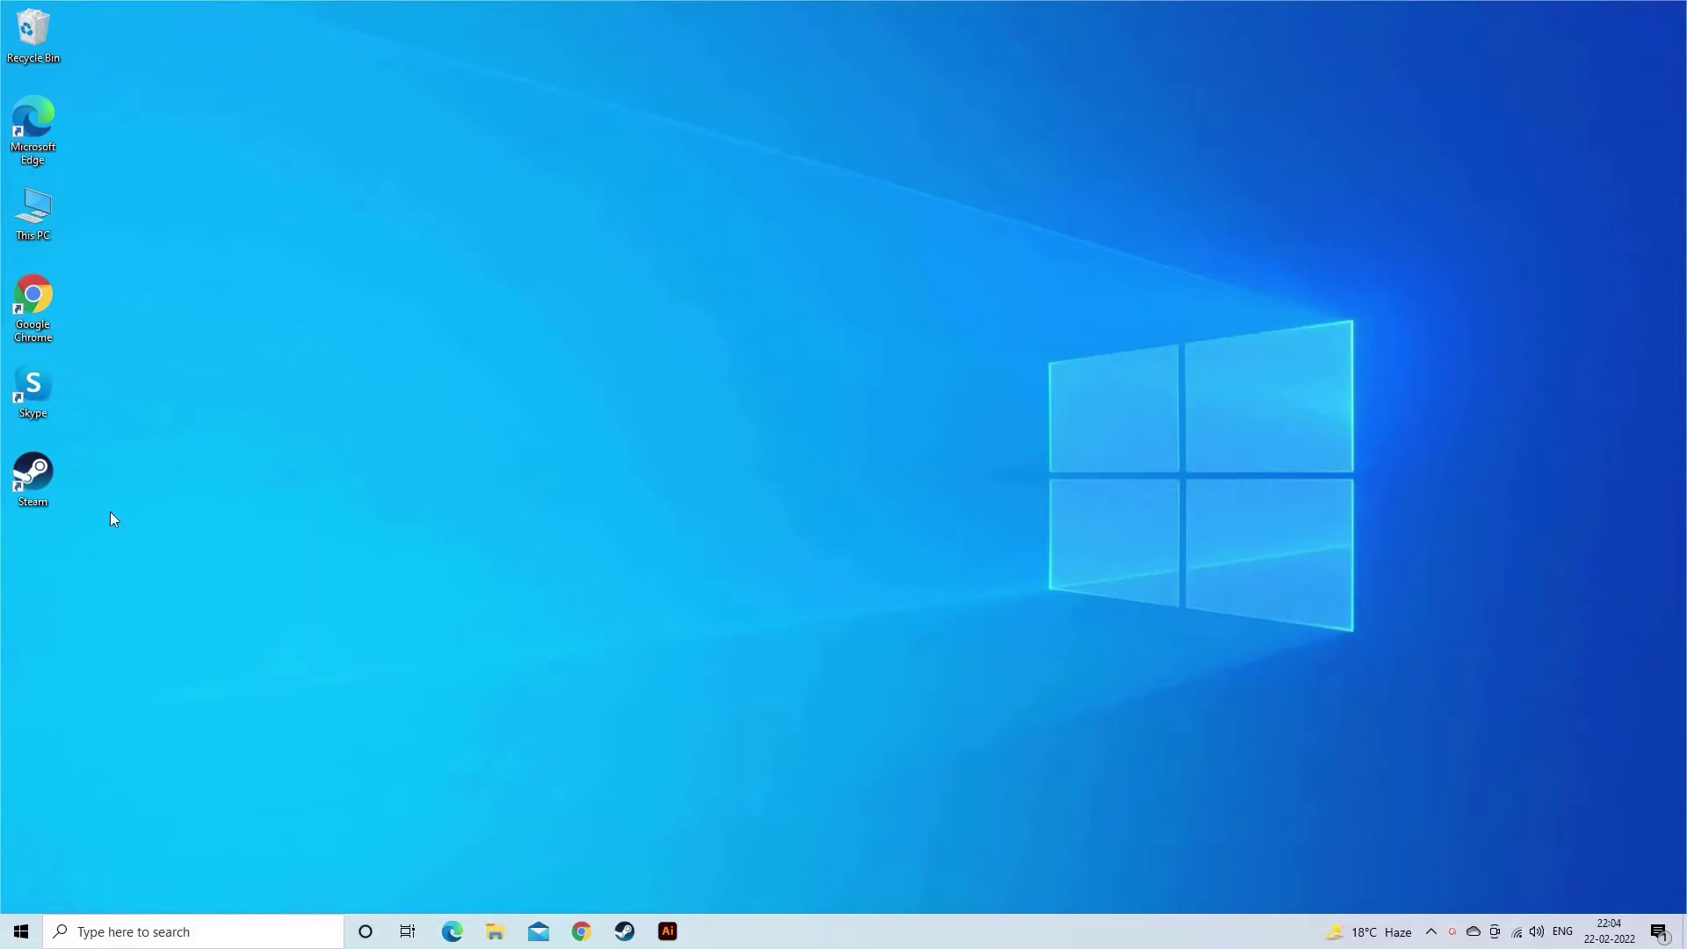
Launch Steam and show Stardew Valley's Properties on the Local Files section.
double_click(34, 477)
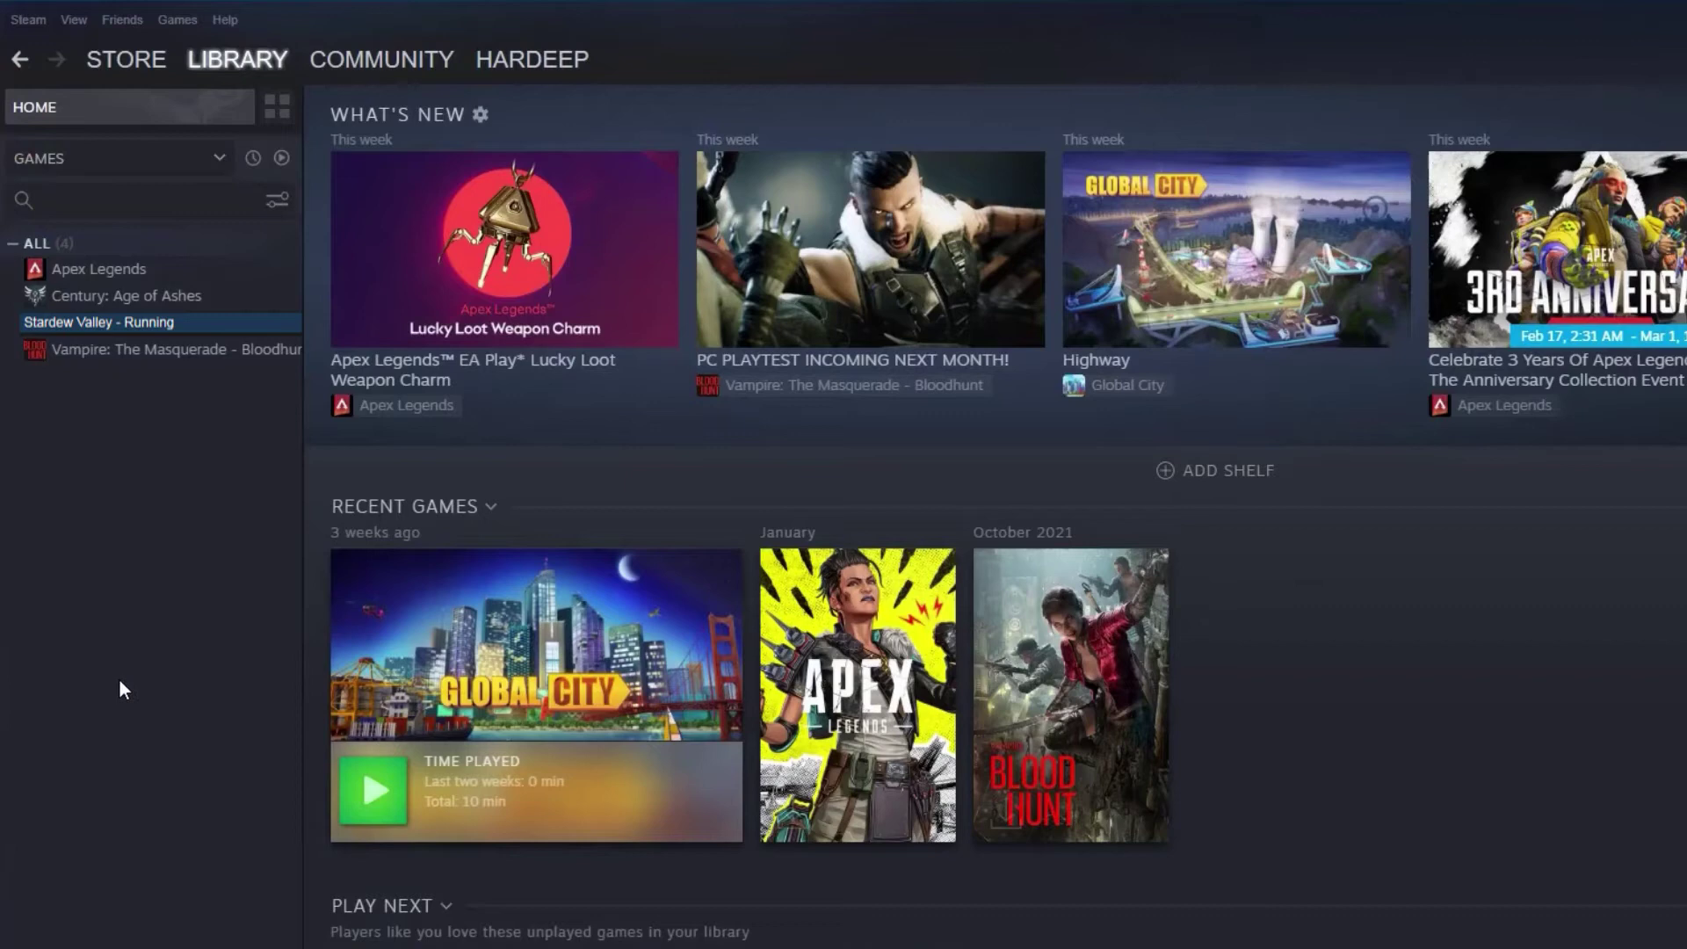
right_click(302, 346)
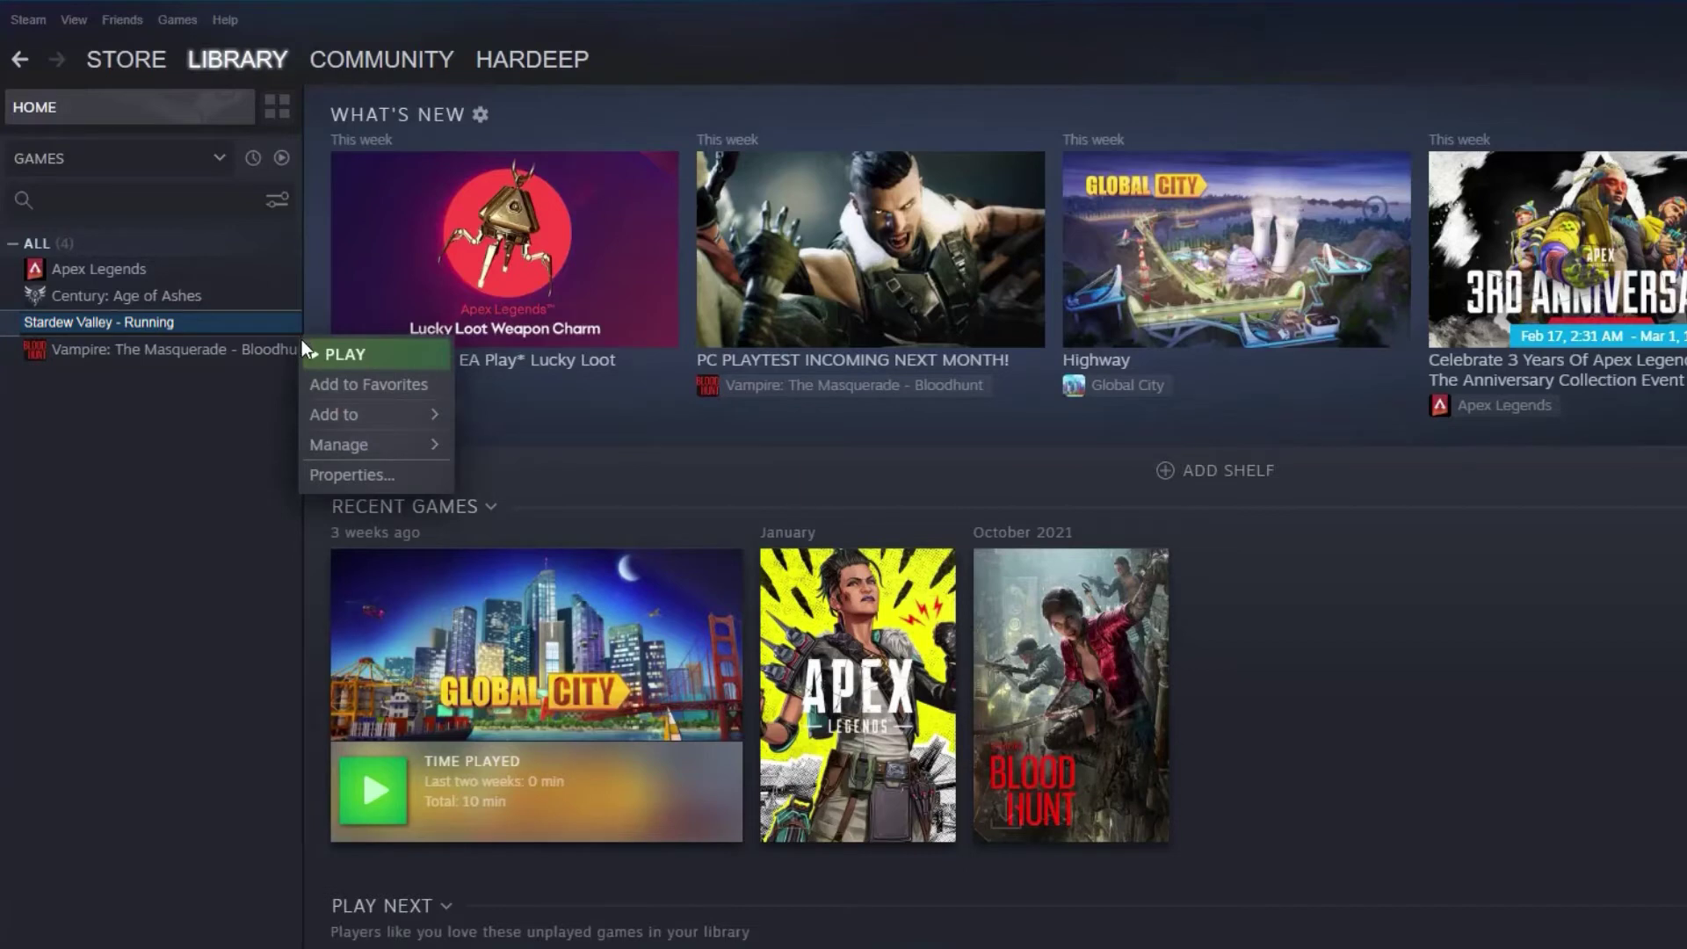
left_click(350, 473)
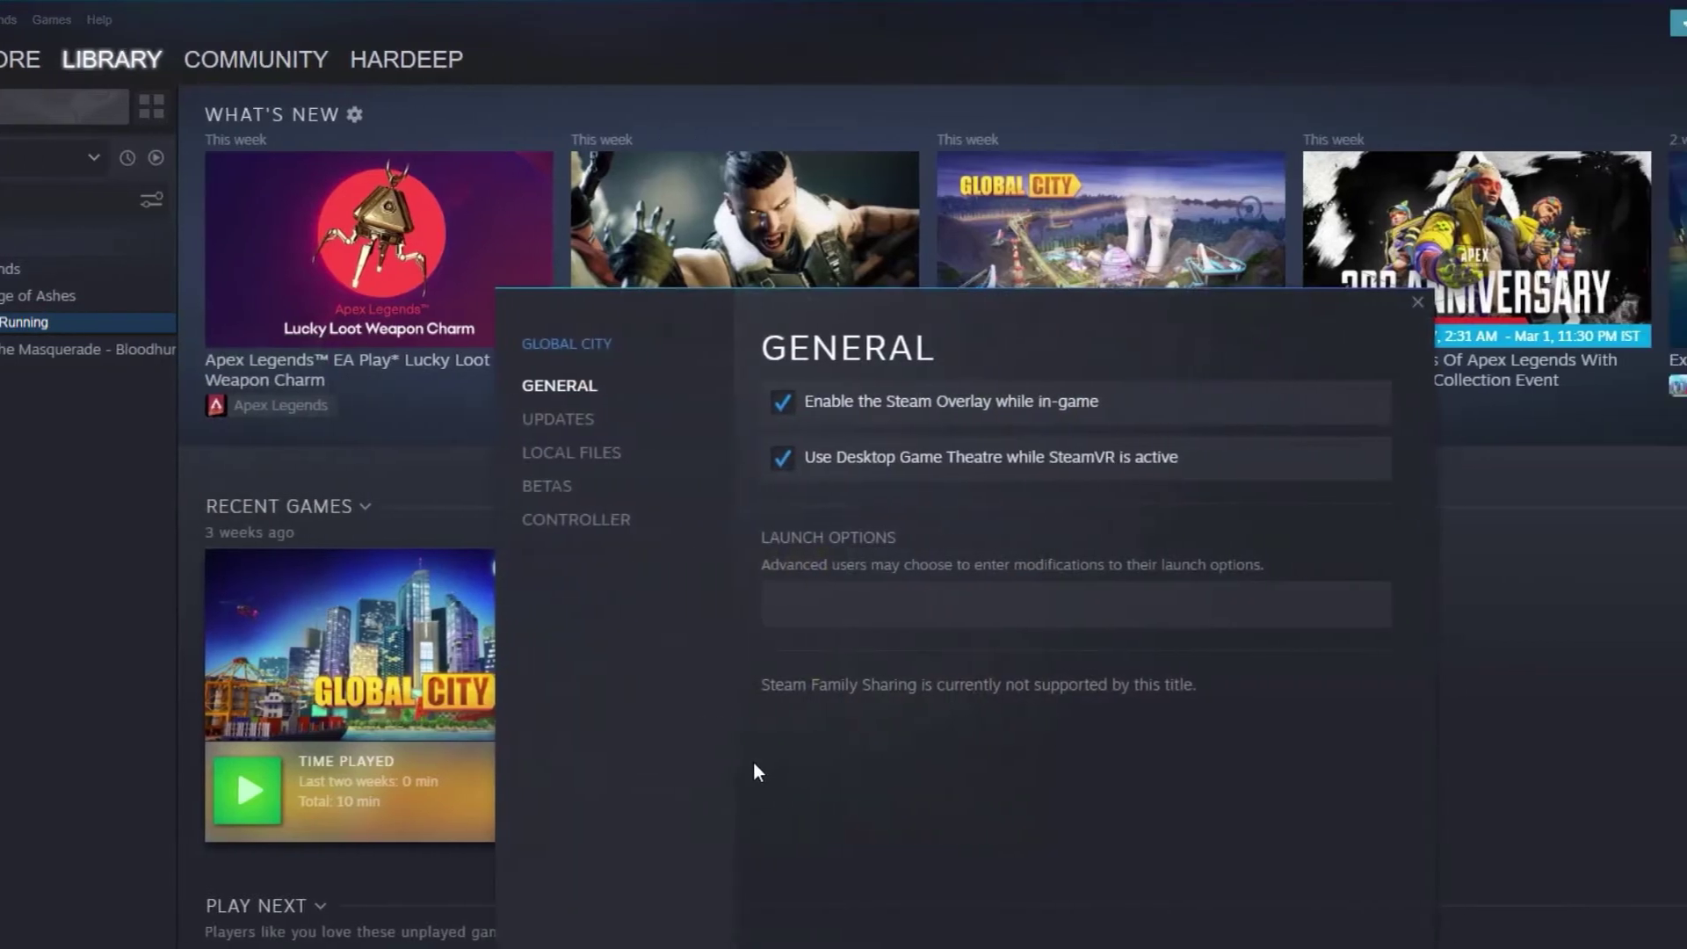
left_click(454, 451)
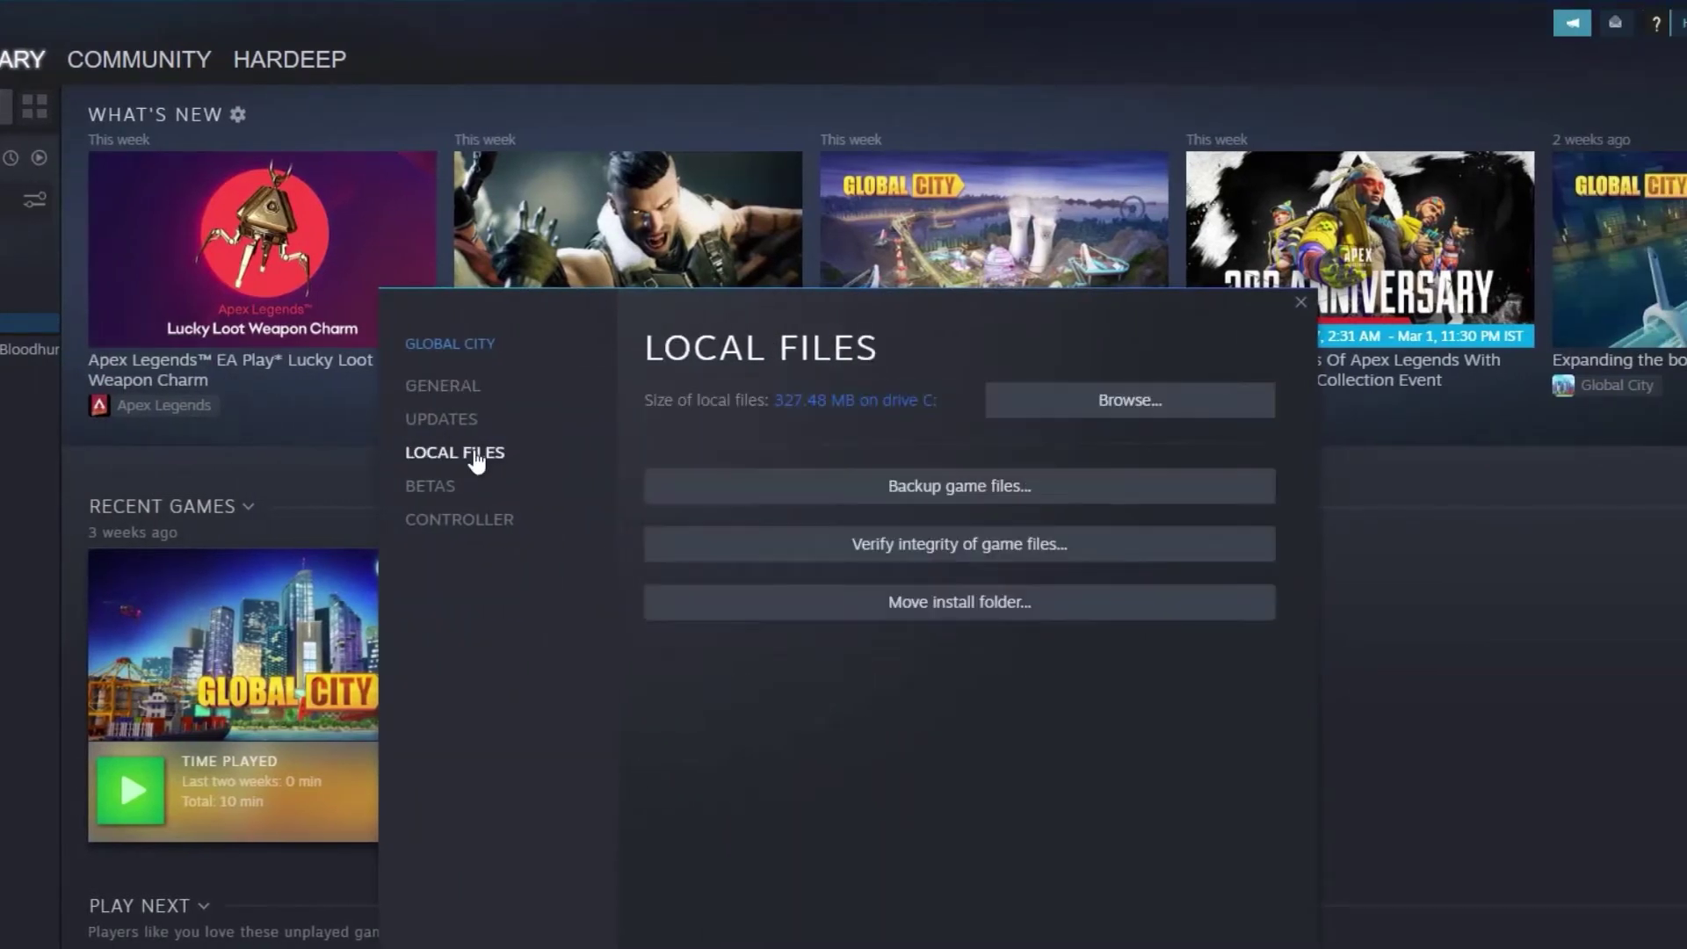
Browse the install folder and run Stardew Valley.exe as administrator.
left_click(1131, 401)
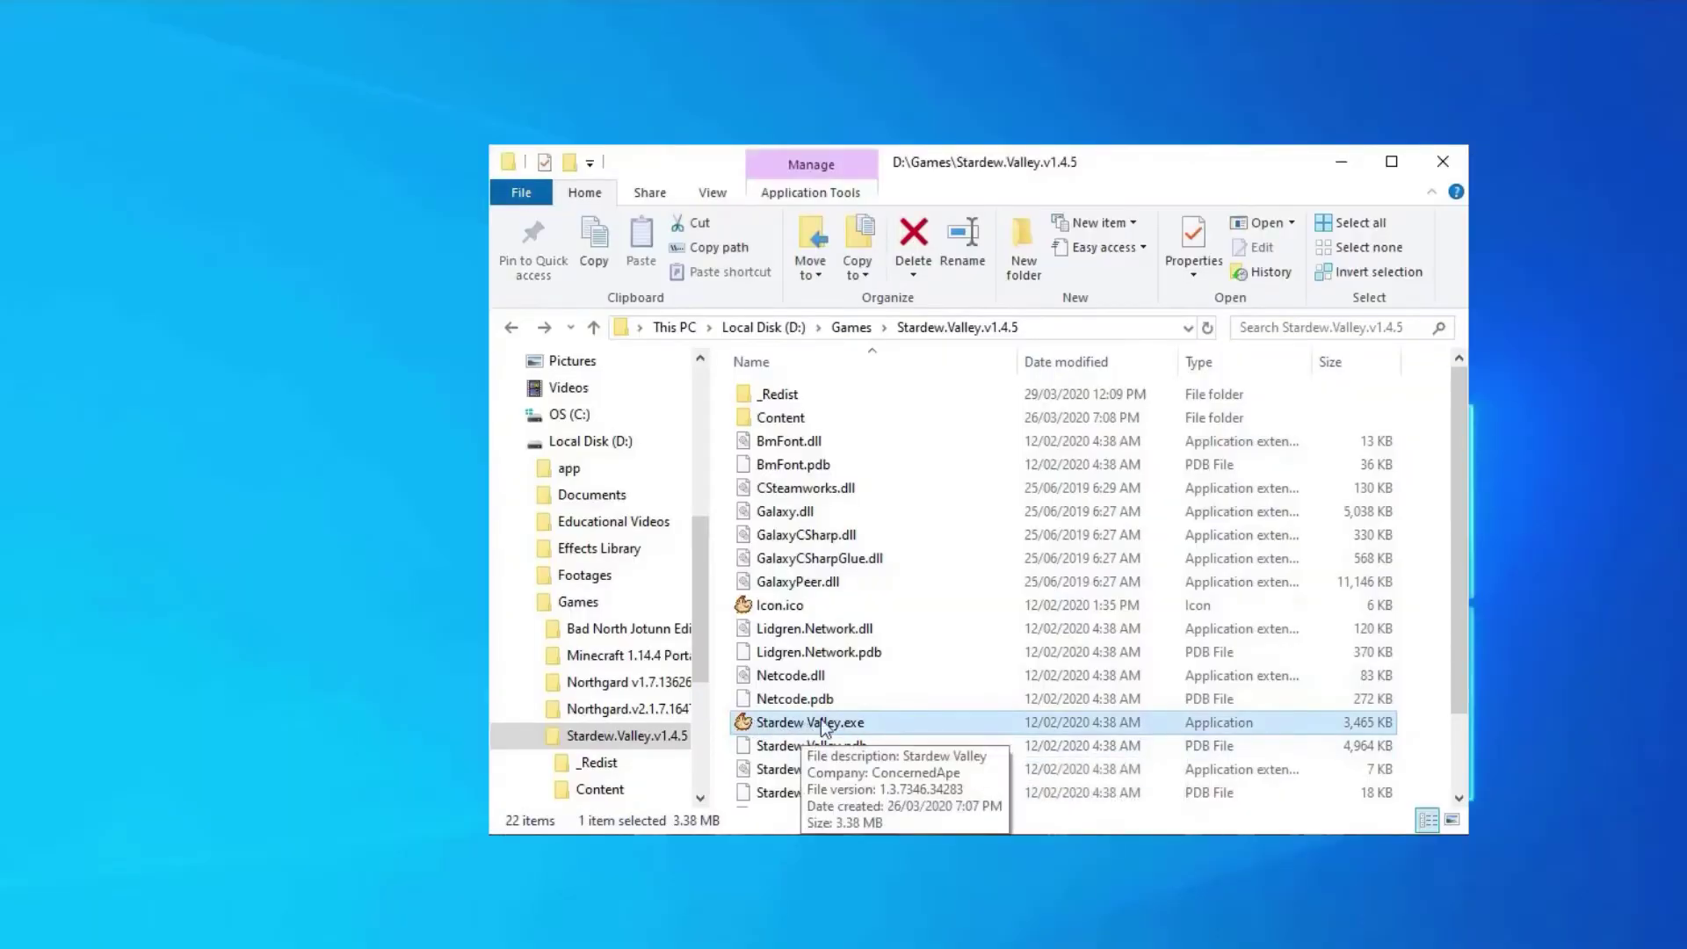
right_click(881, 725)
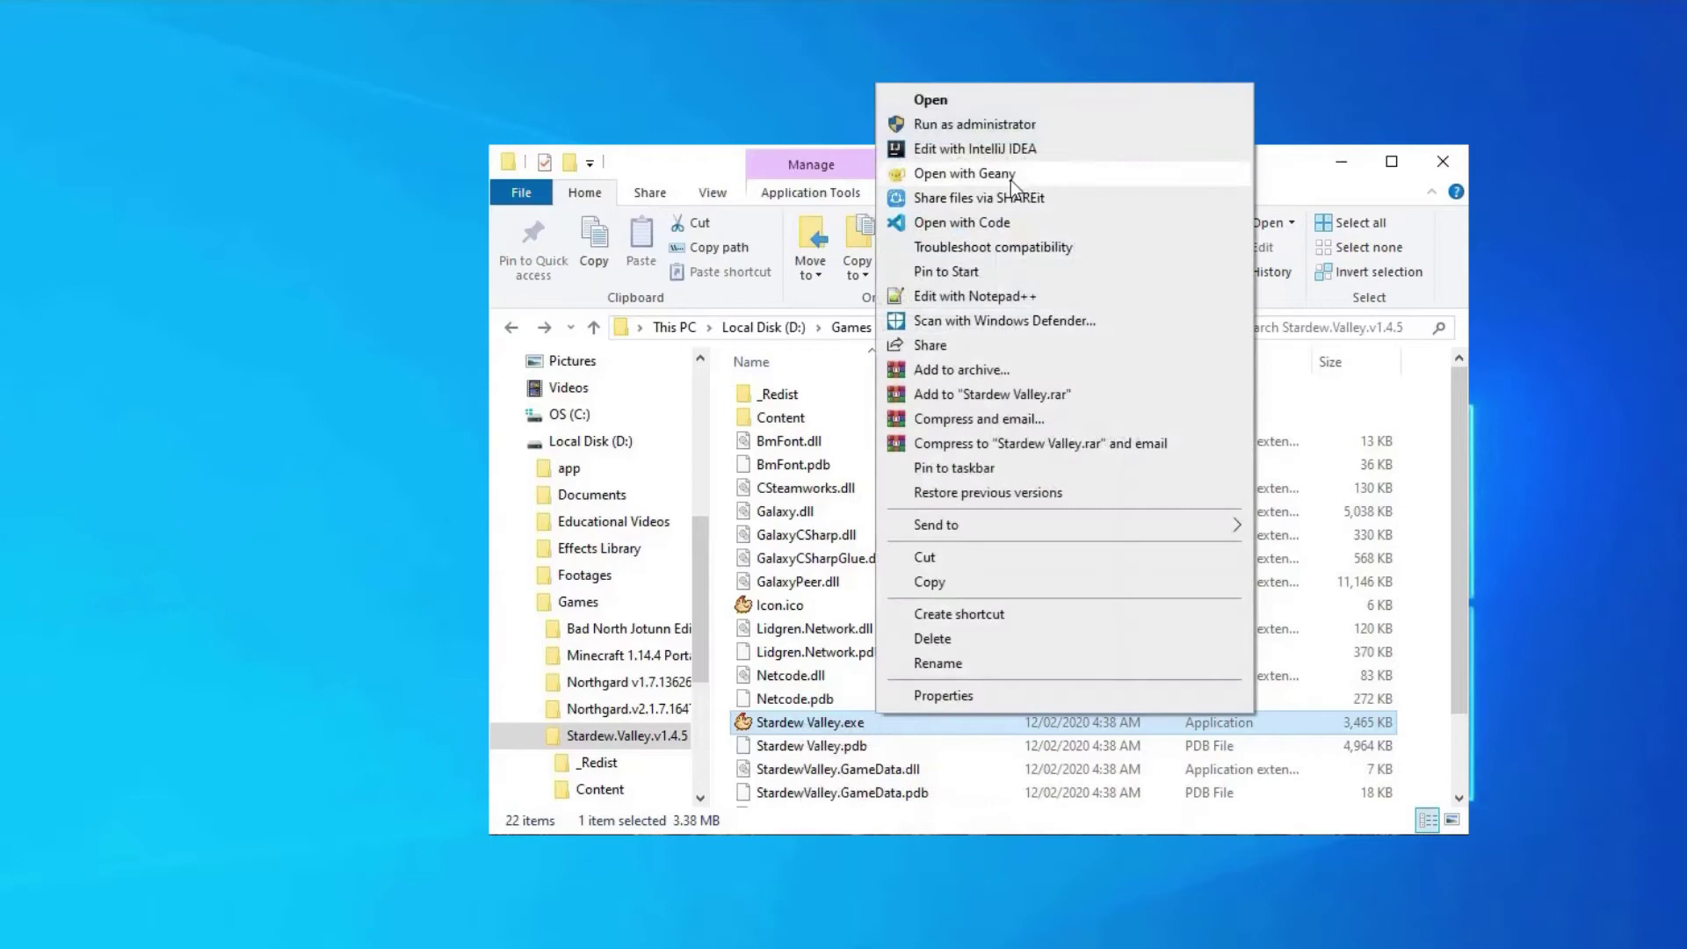
left_click(973, 124)
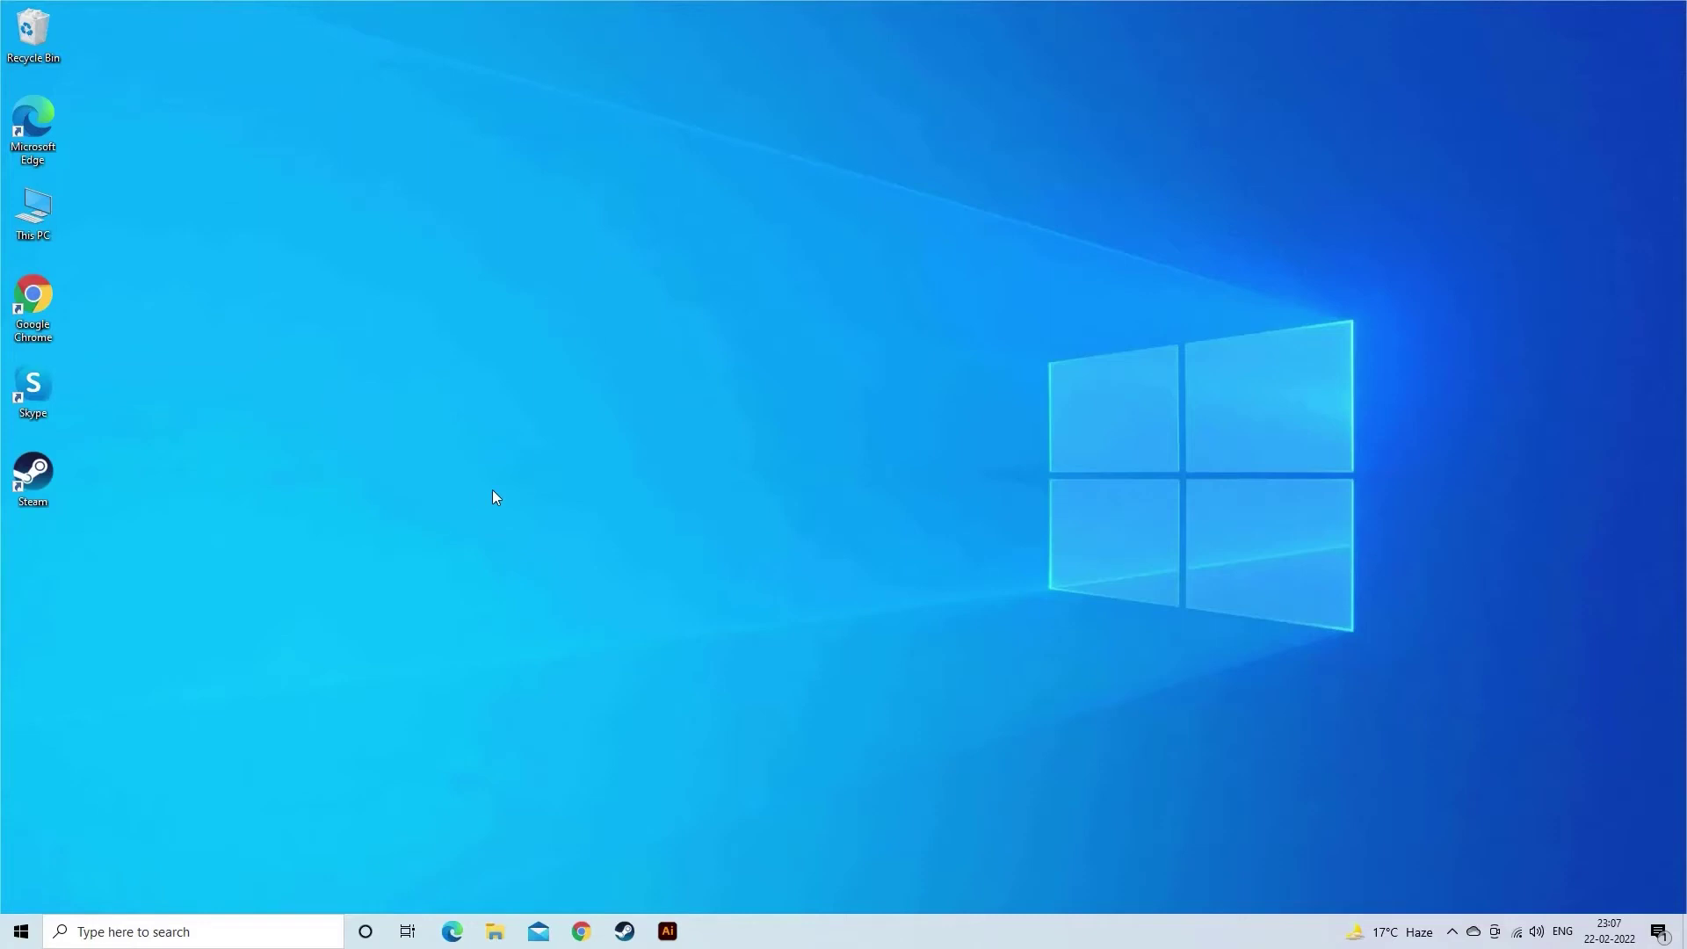
Bring up the Windows Run dialog to enter %APPDATA%.
key("super+r")
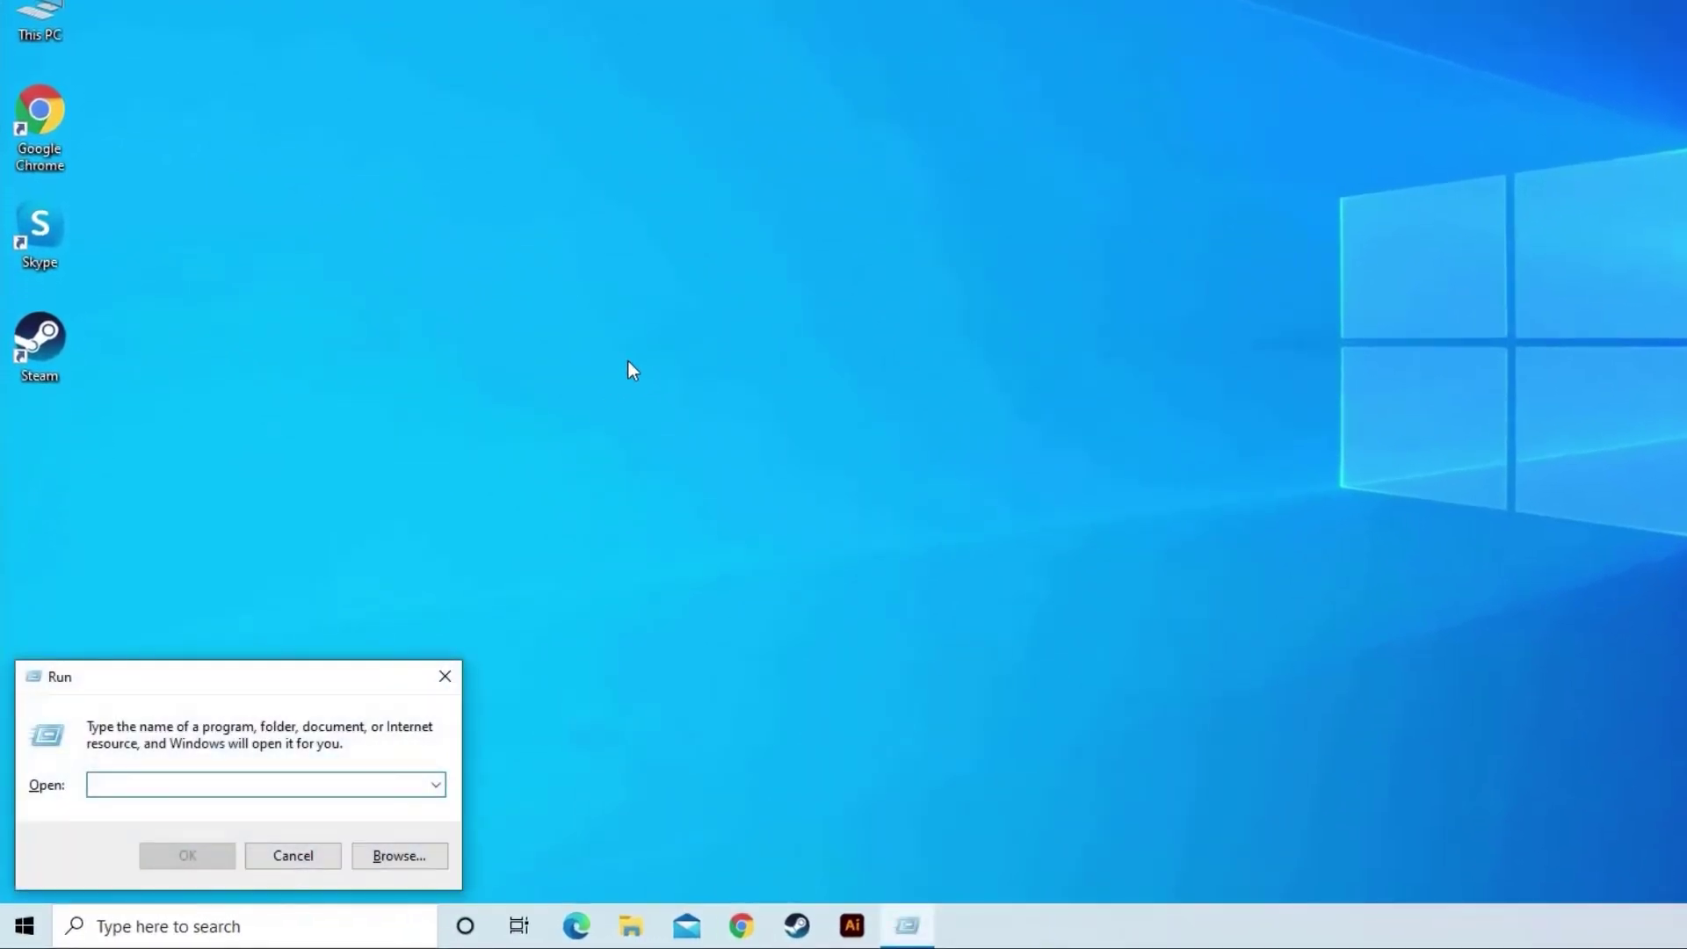
type("%AP")
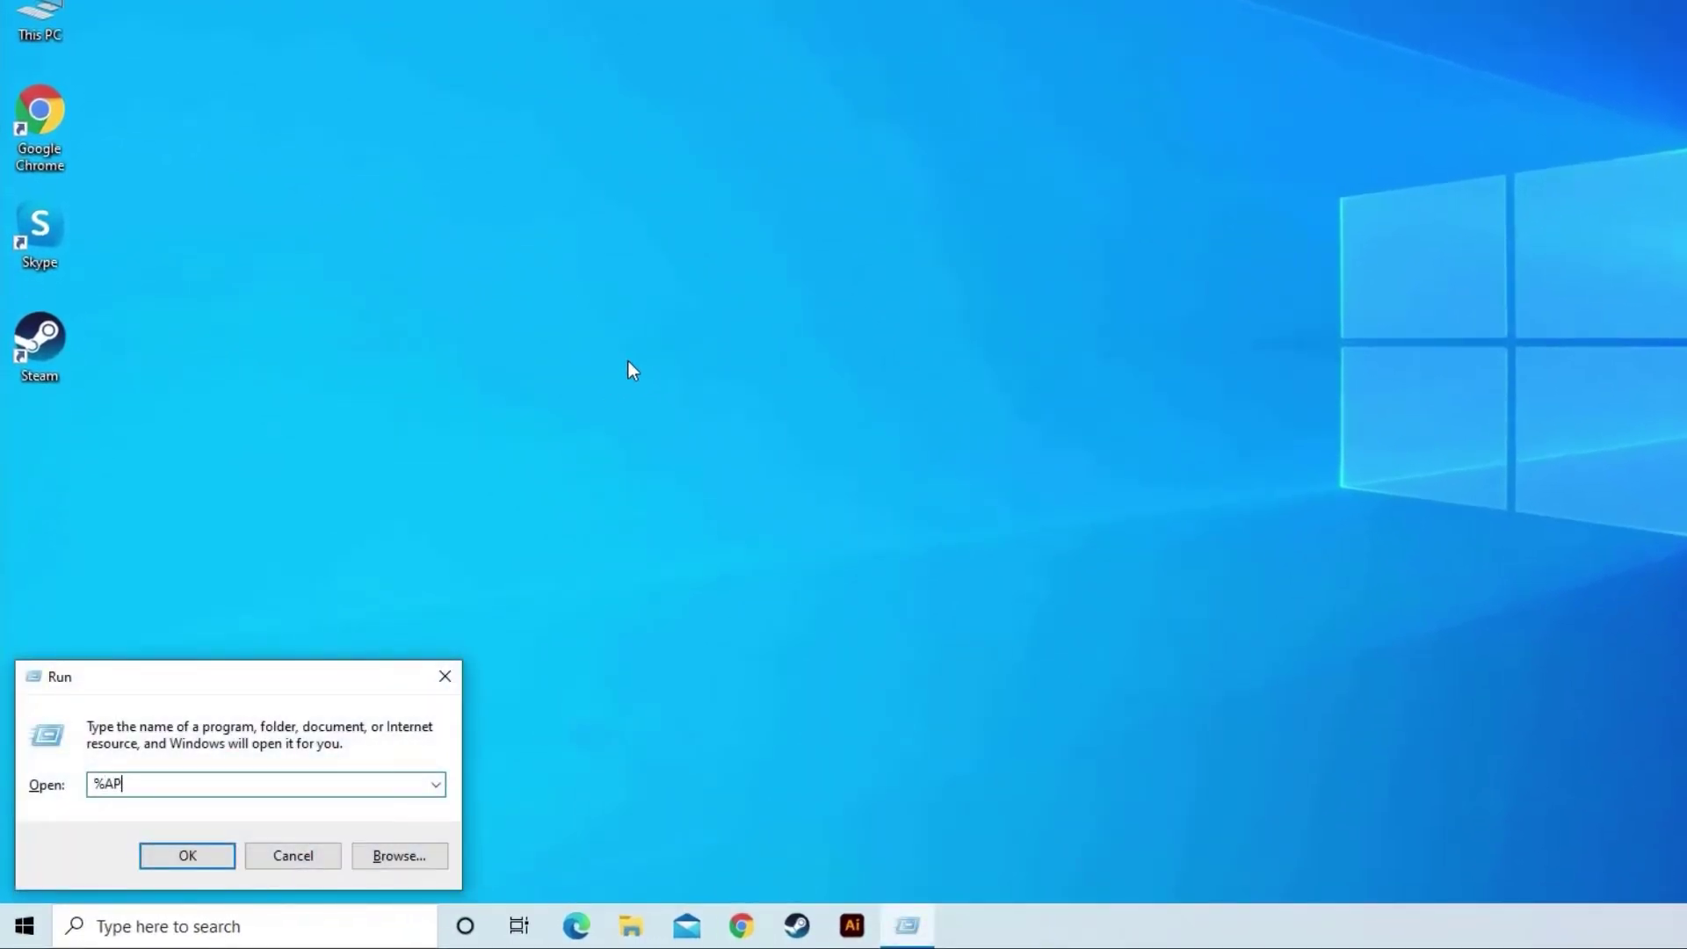
type("PDA")
type("TA")
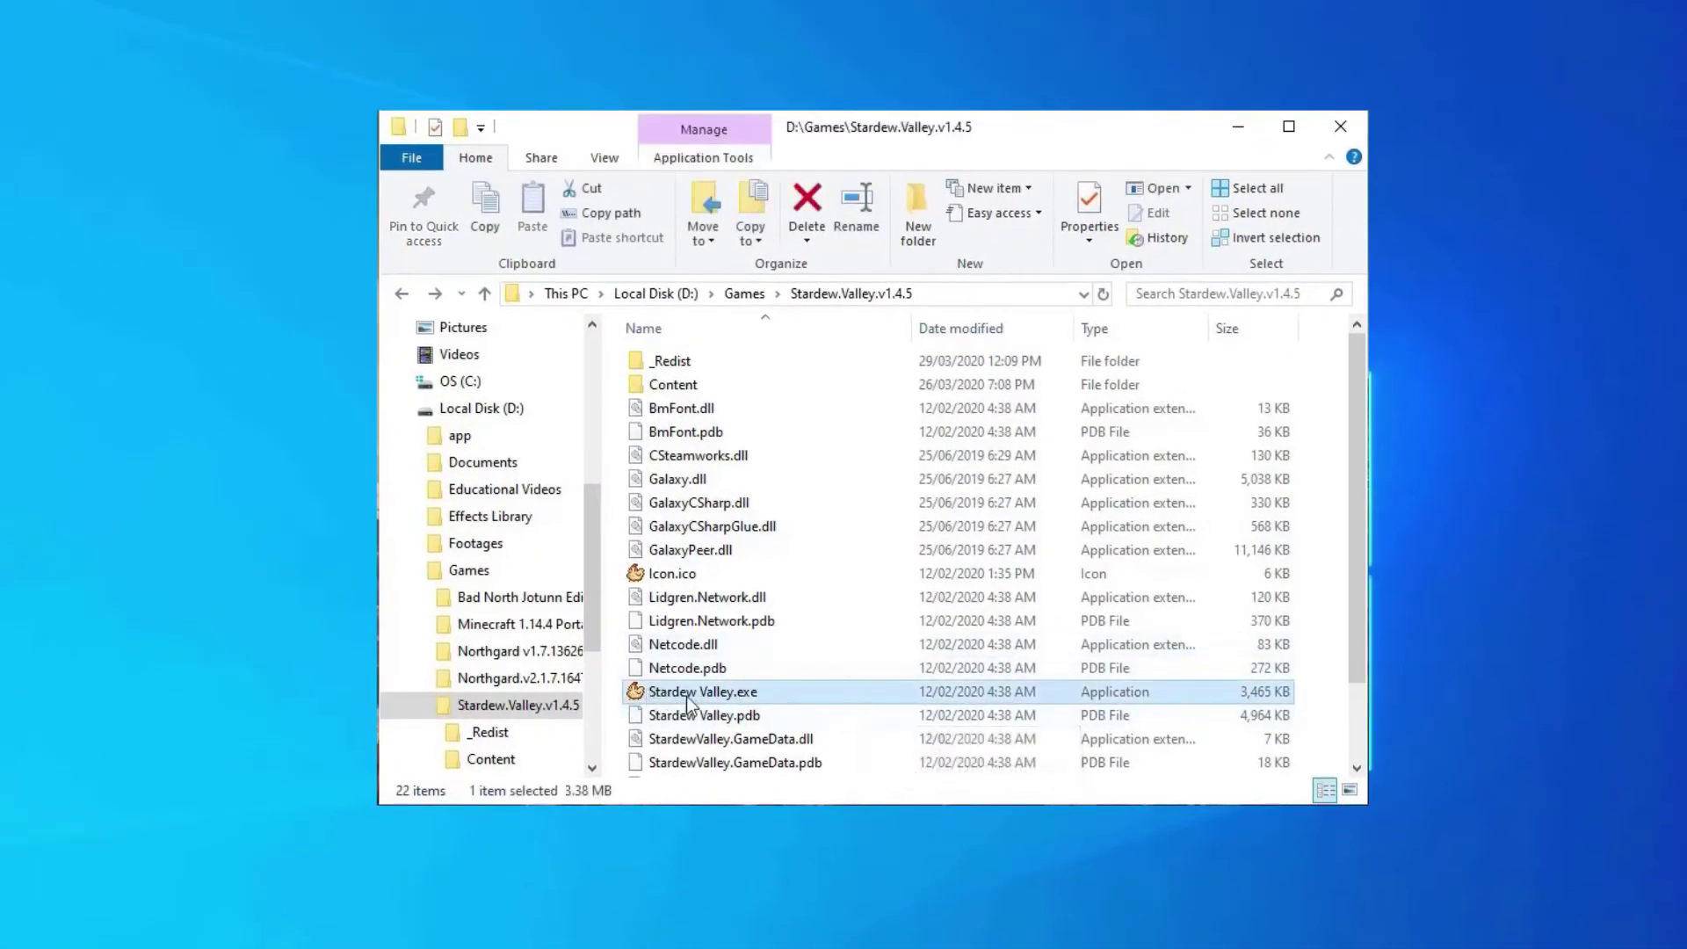
Run xnafx40_redist.msi from the _Redist folder and finish the XNA Framework 4.0 install.
left_click(676, 361)
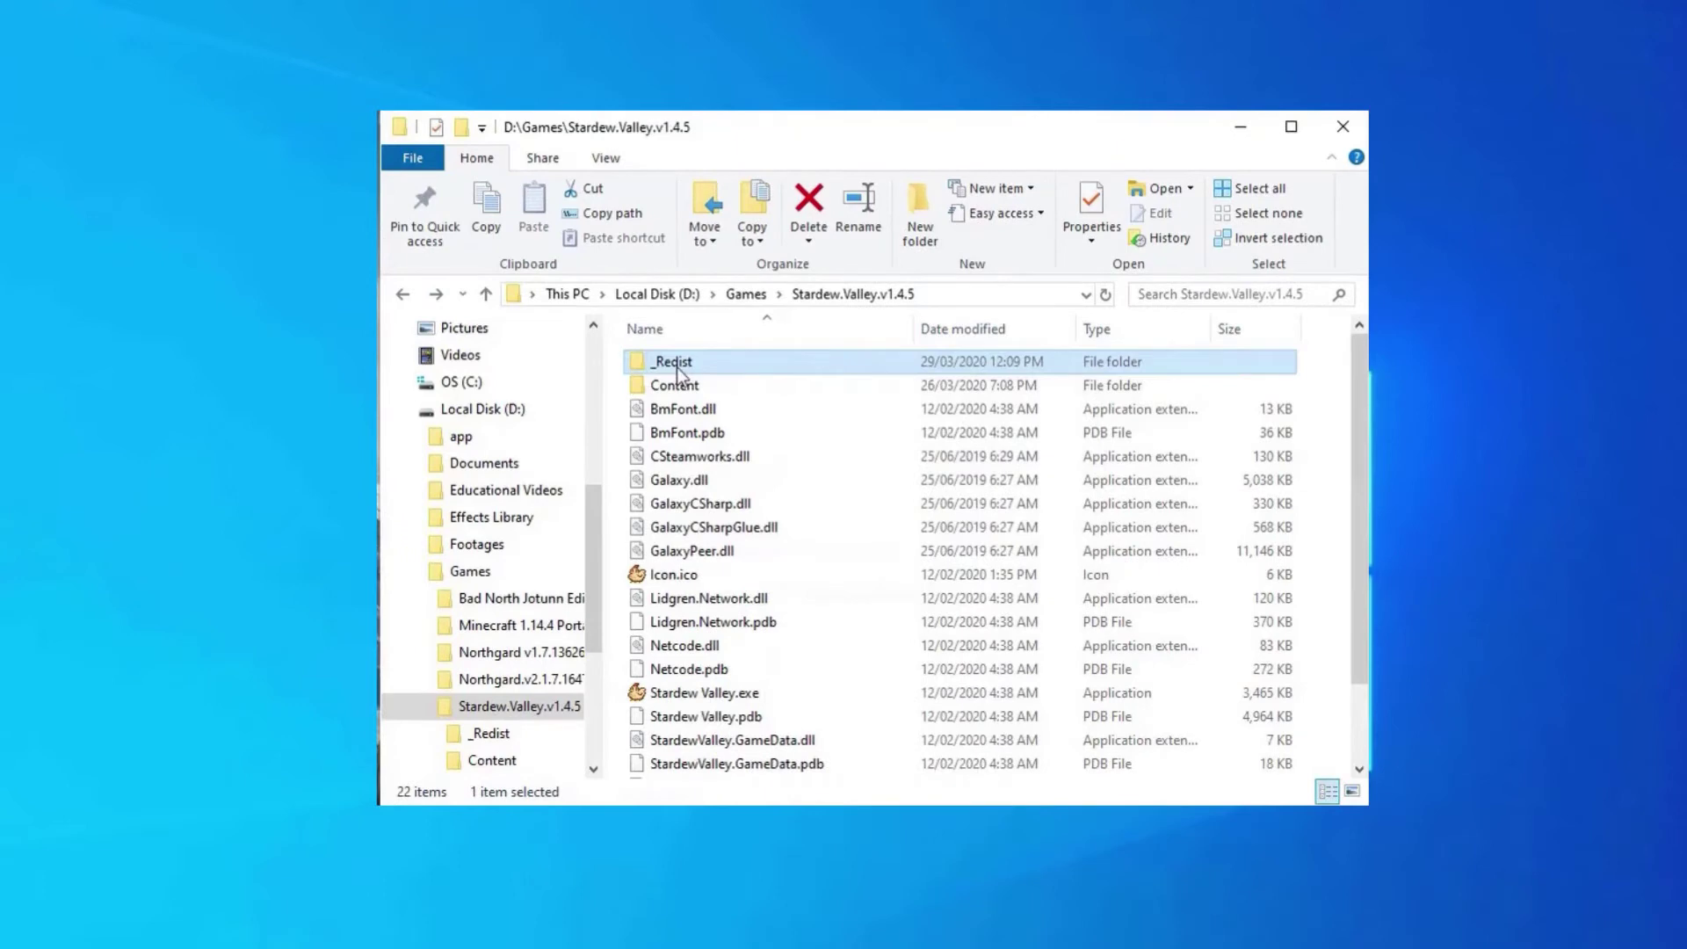
double_click(675, 362)
left_click(881, 514)
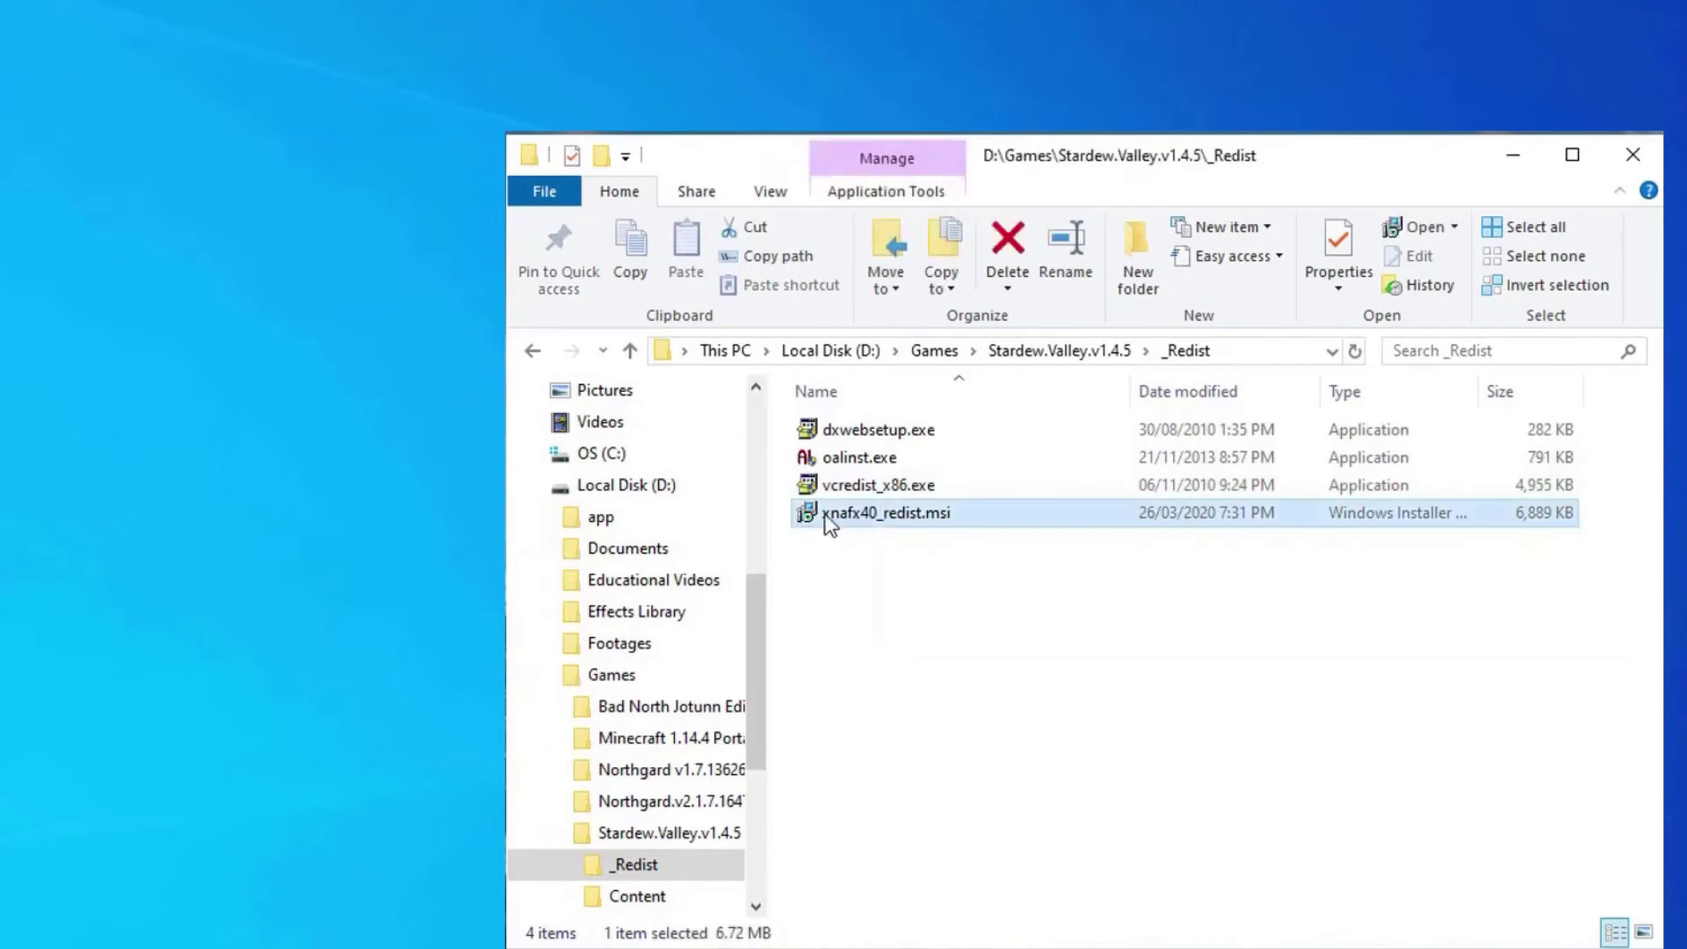
double_click(851, 517)
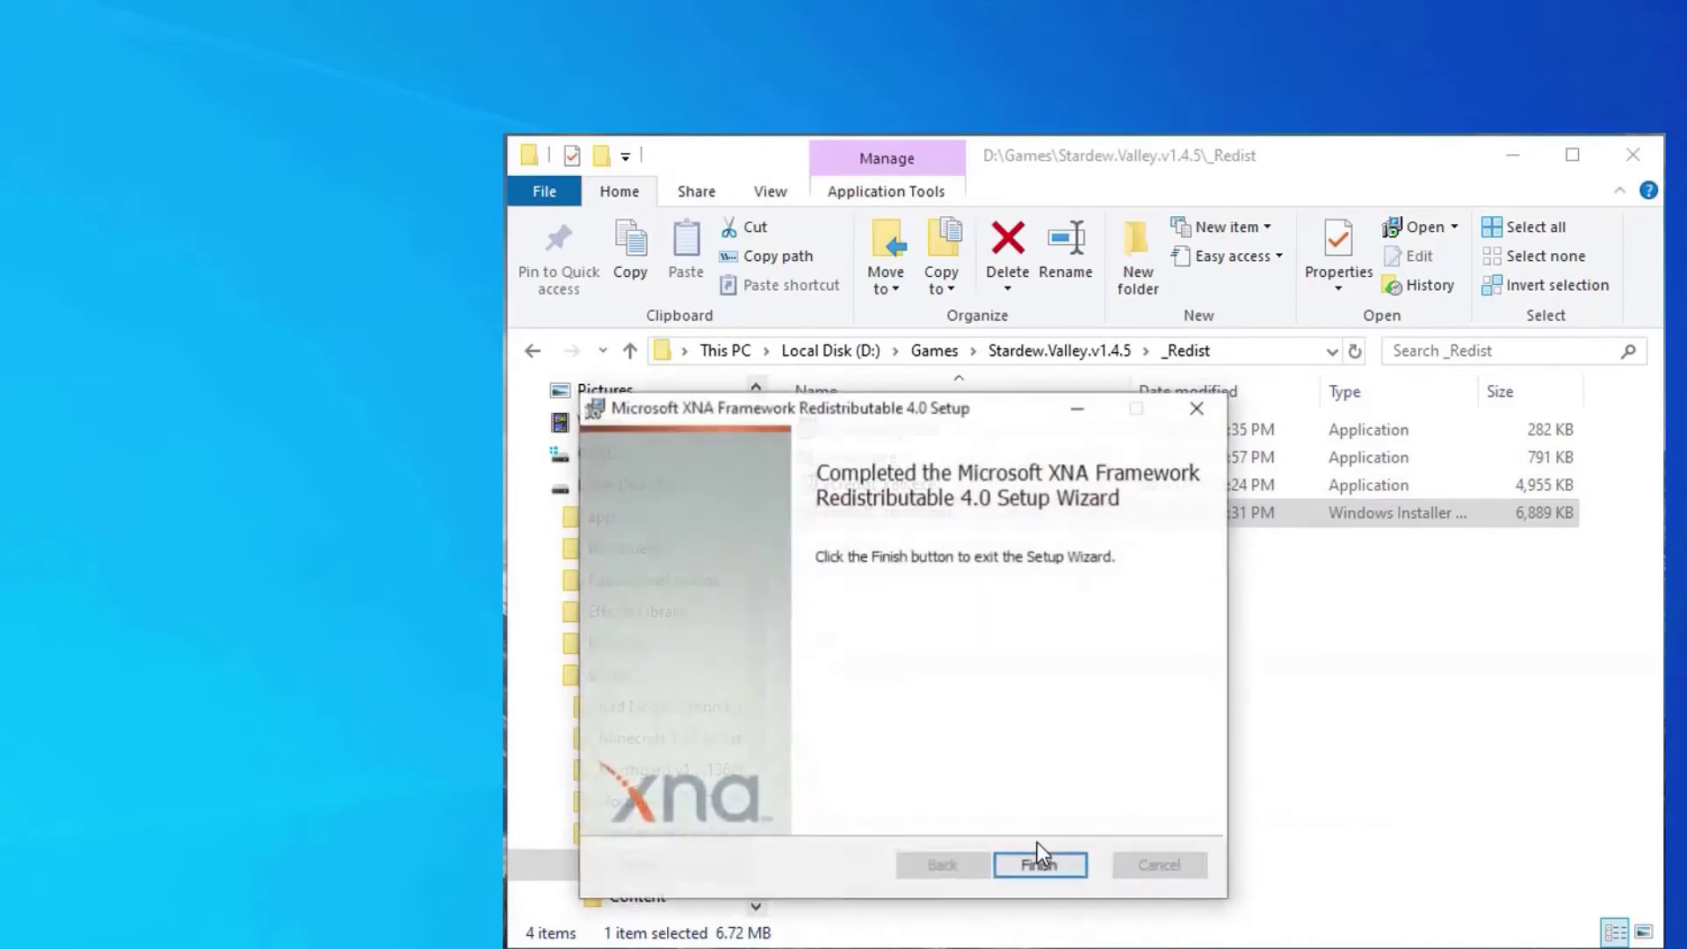
left_click(1040, 865)
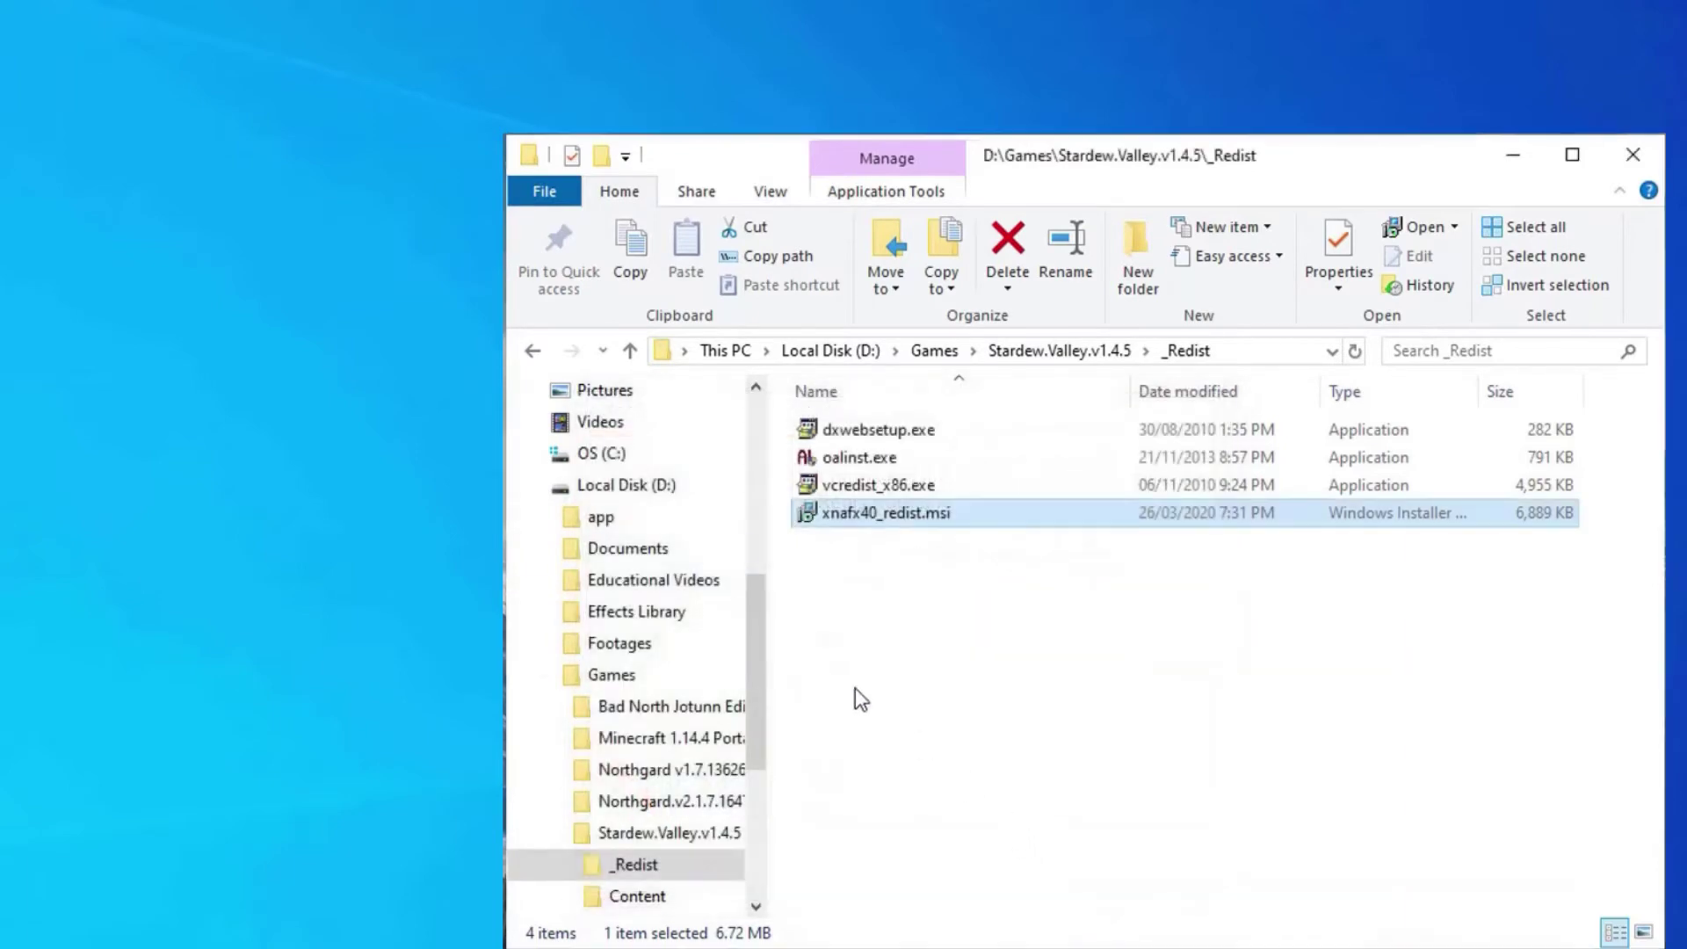
Return to the Stardew.Valley.v1.4.5 folder and bring up Stardew Valley.exe's context menu.
left_click(533, 350)
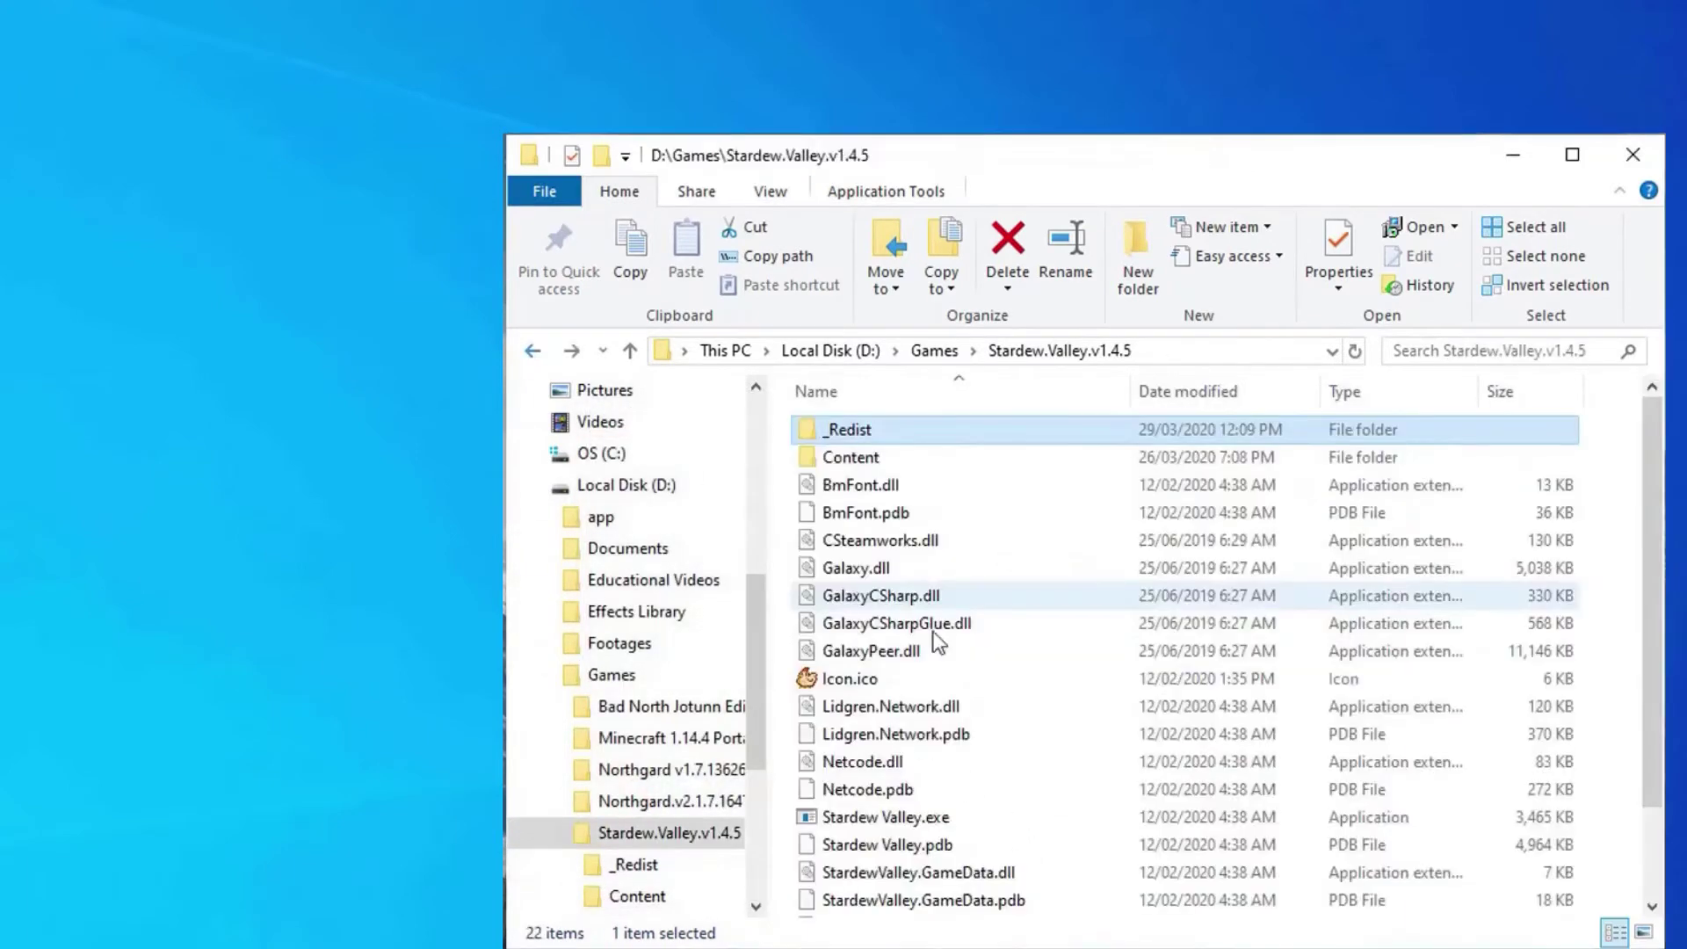
right_click(887, 822)
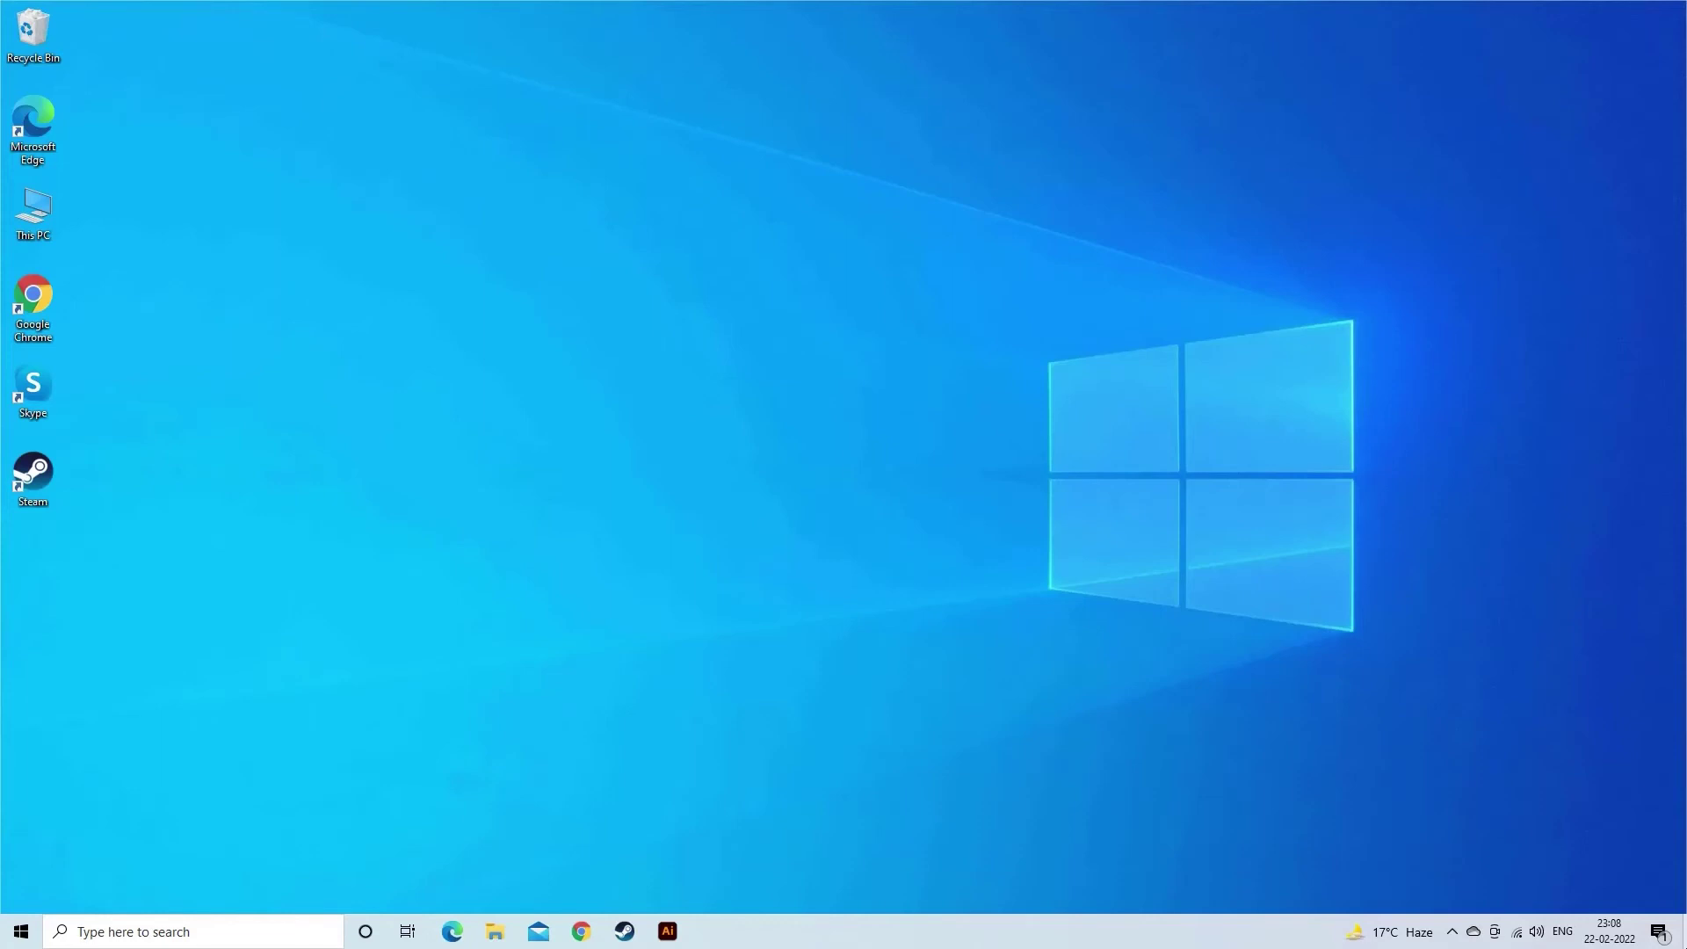
Go to %APPDATA%\StardewValley via Run and delete the startup_preferences file.
key("super+r")
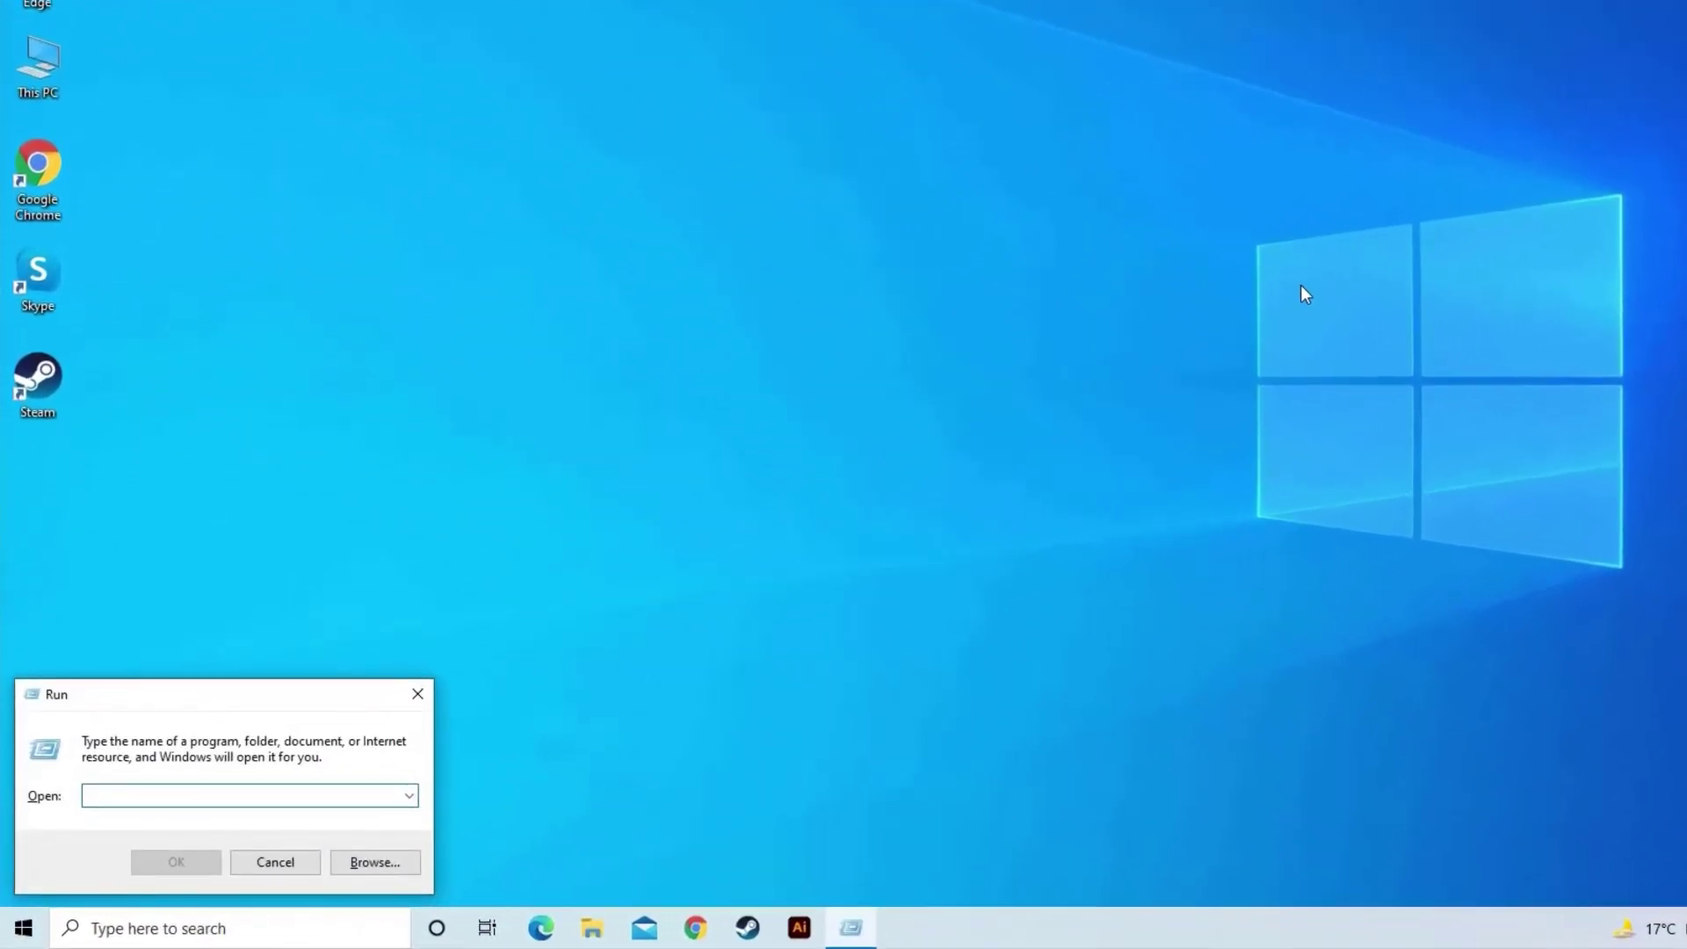
type("%APPD")
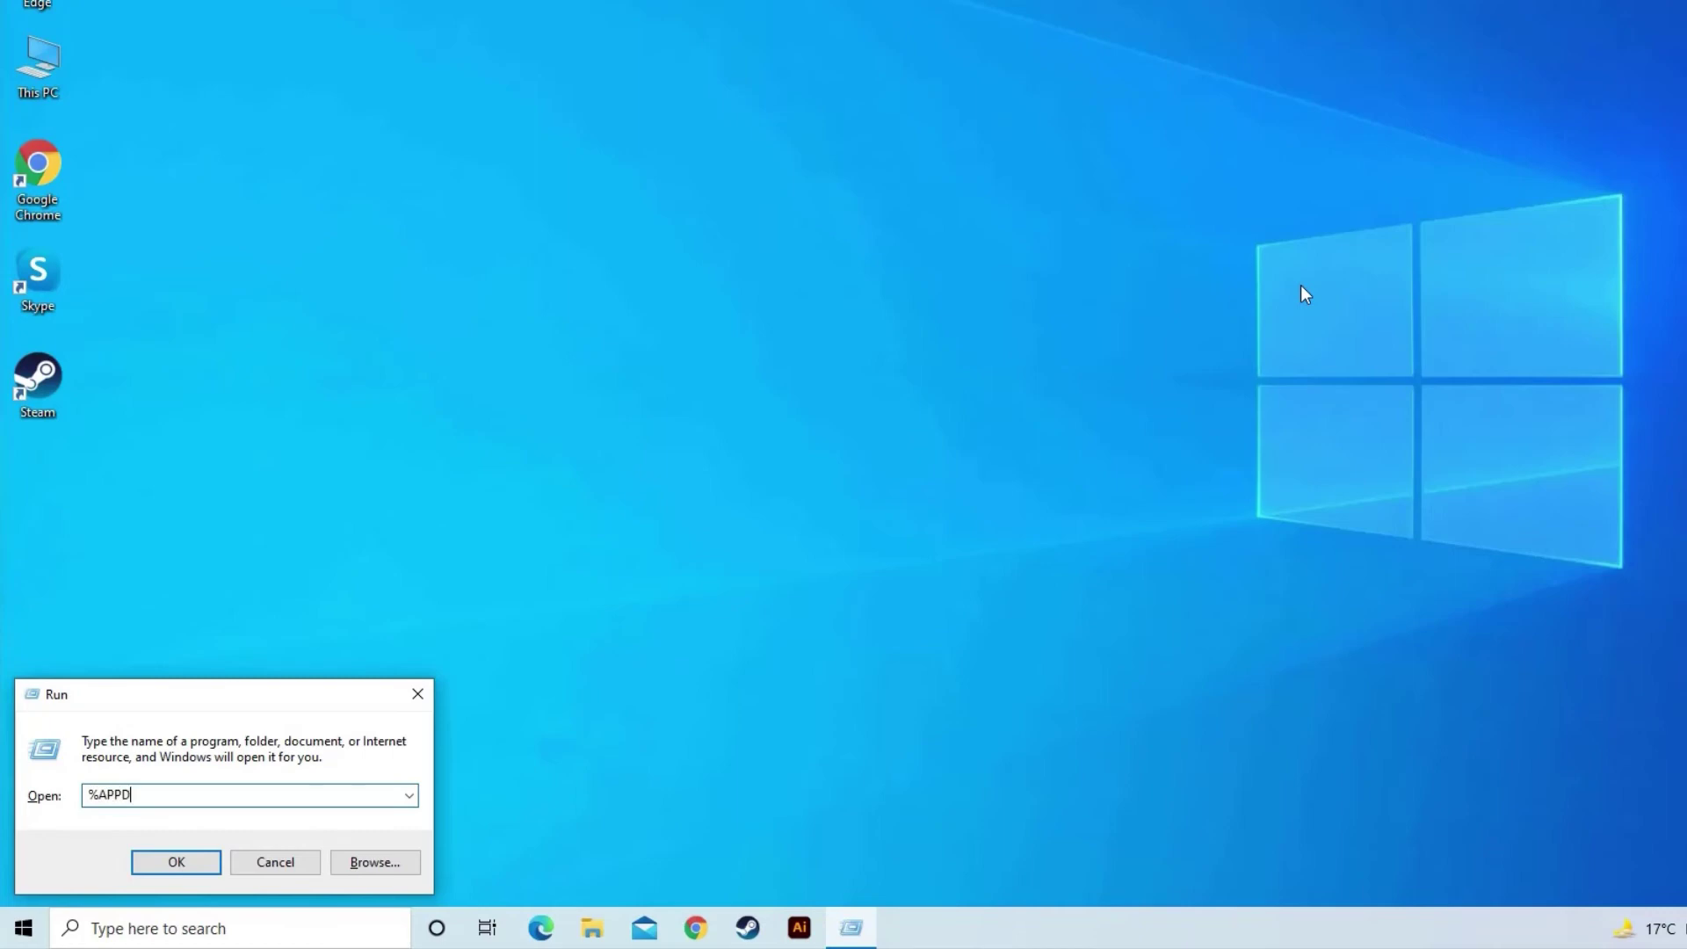
type("ATA%")
key("Return")
scroll(606, 703, "down", 3)
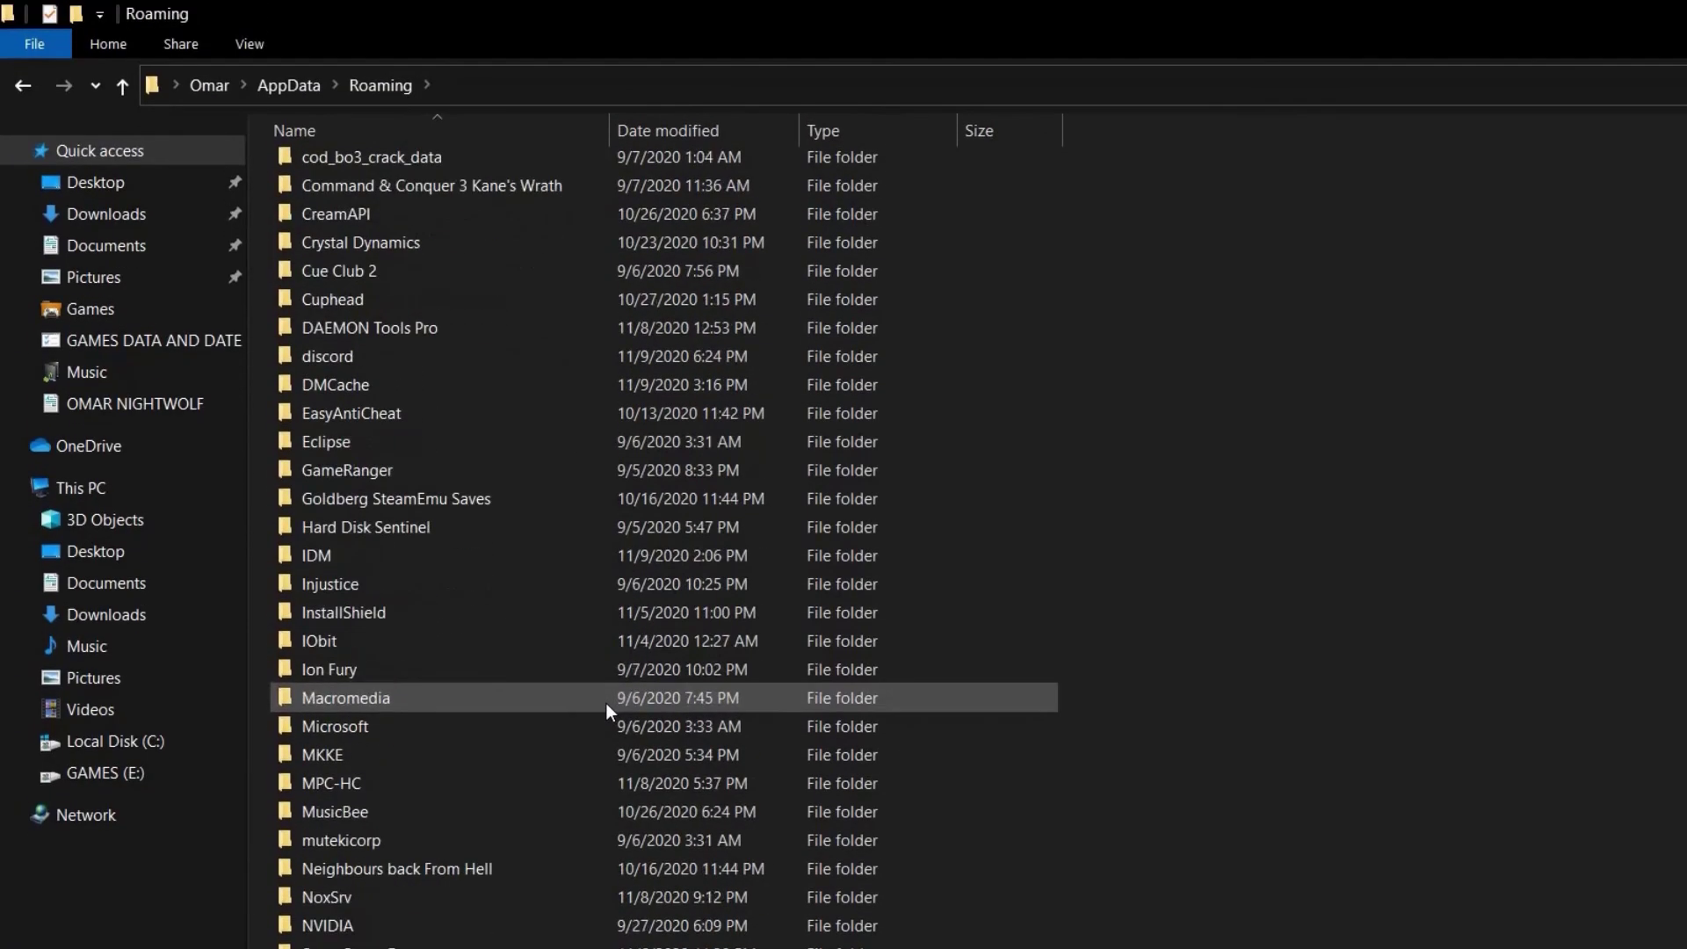
scroll(605, 708, "down", 3)
scroll(605, 707, "down", 2)
left_click(412, 788)
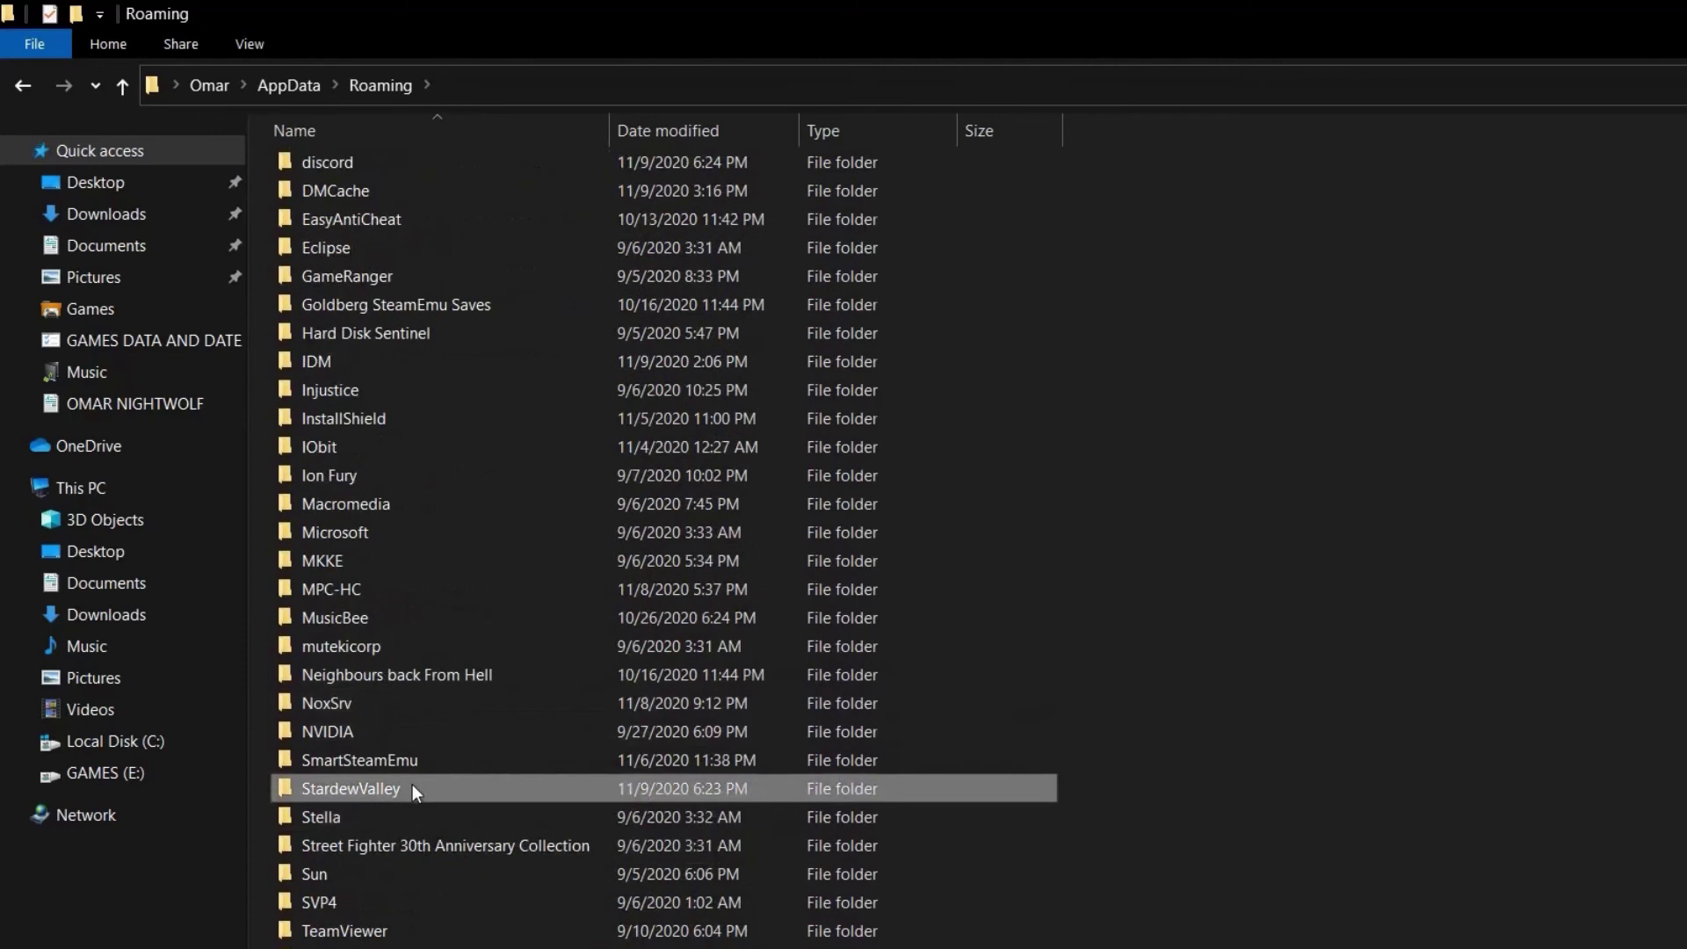
double_click(412, 789)
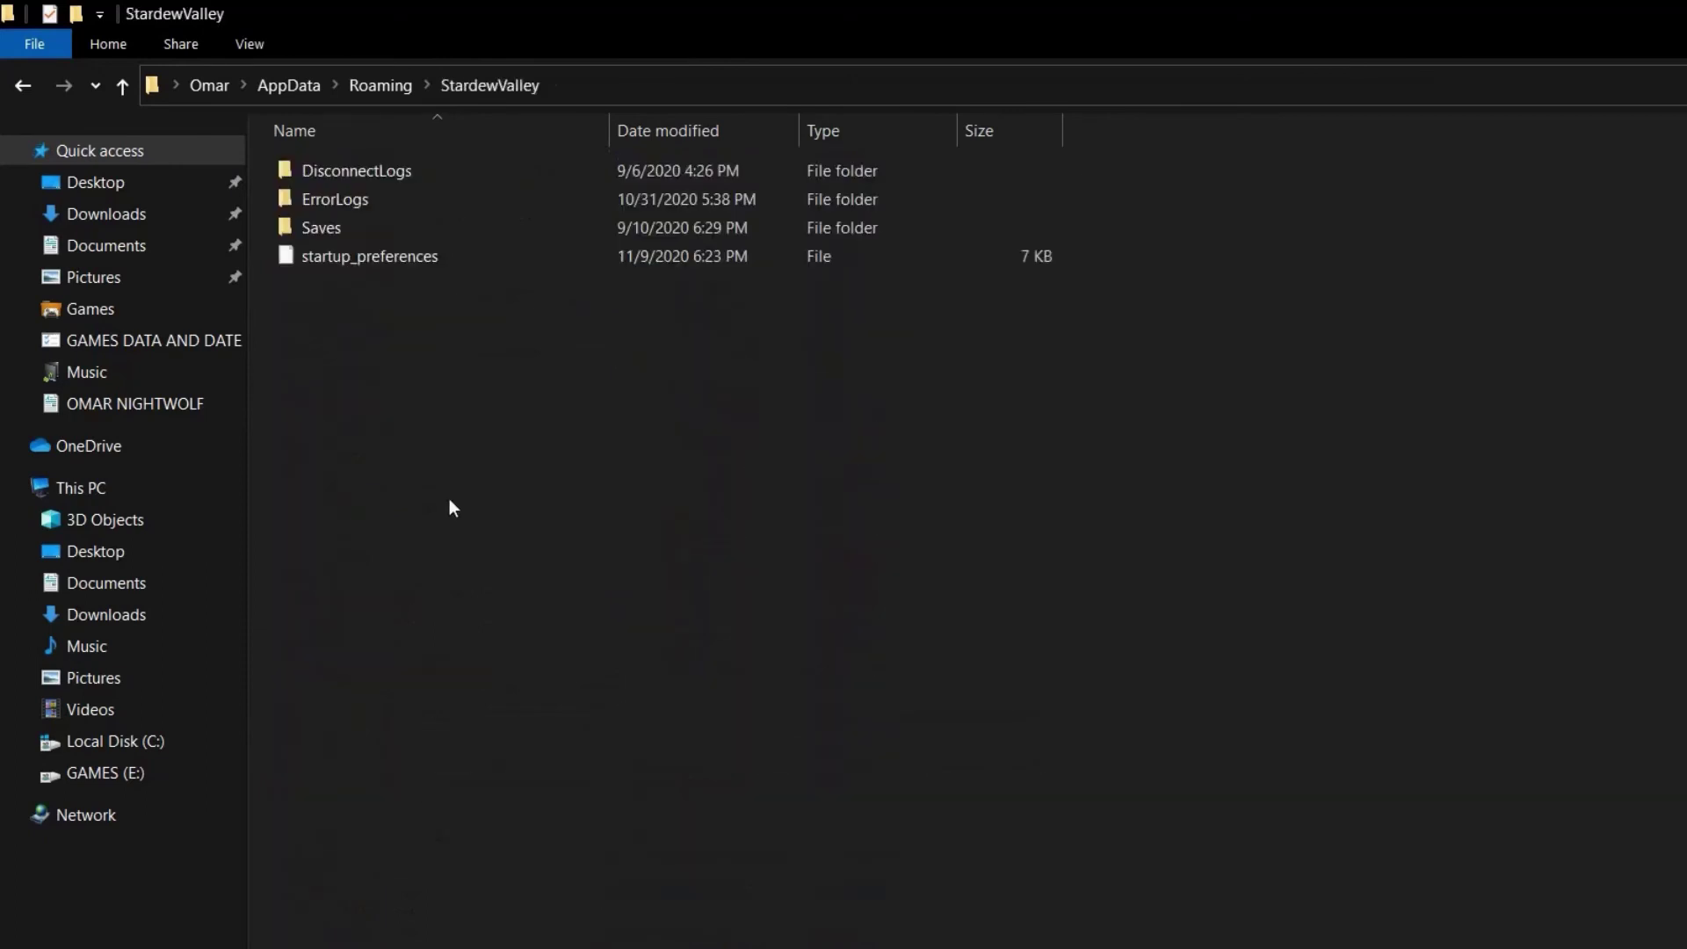
left_click(425, 260)
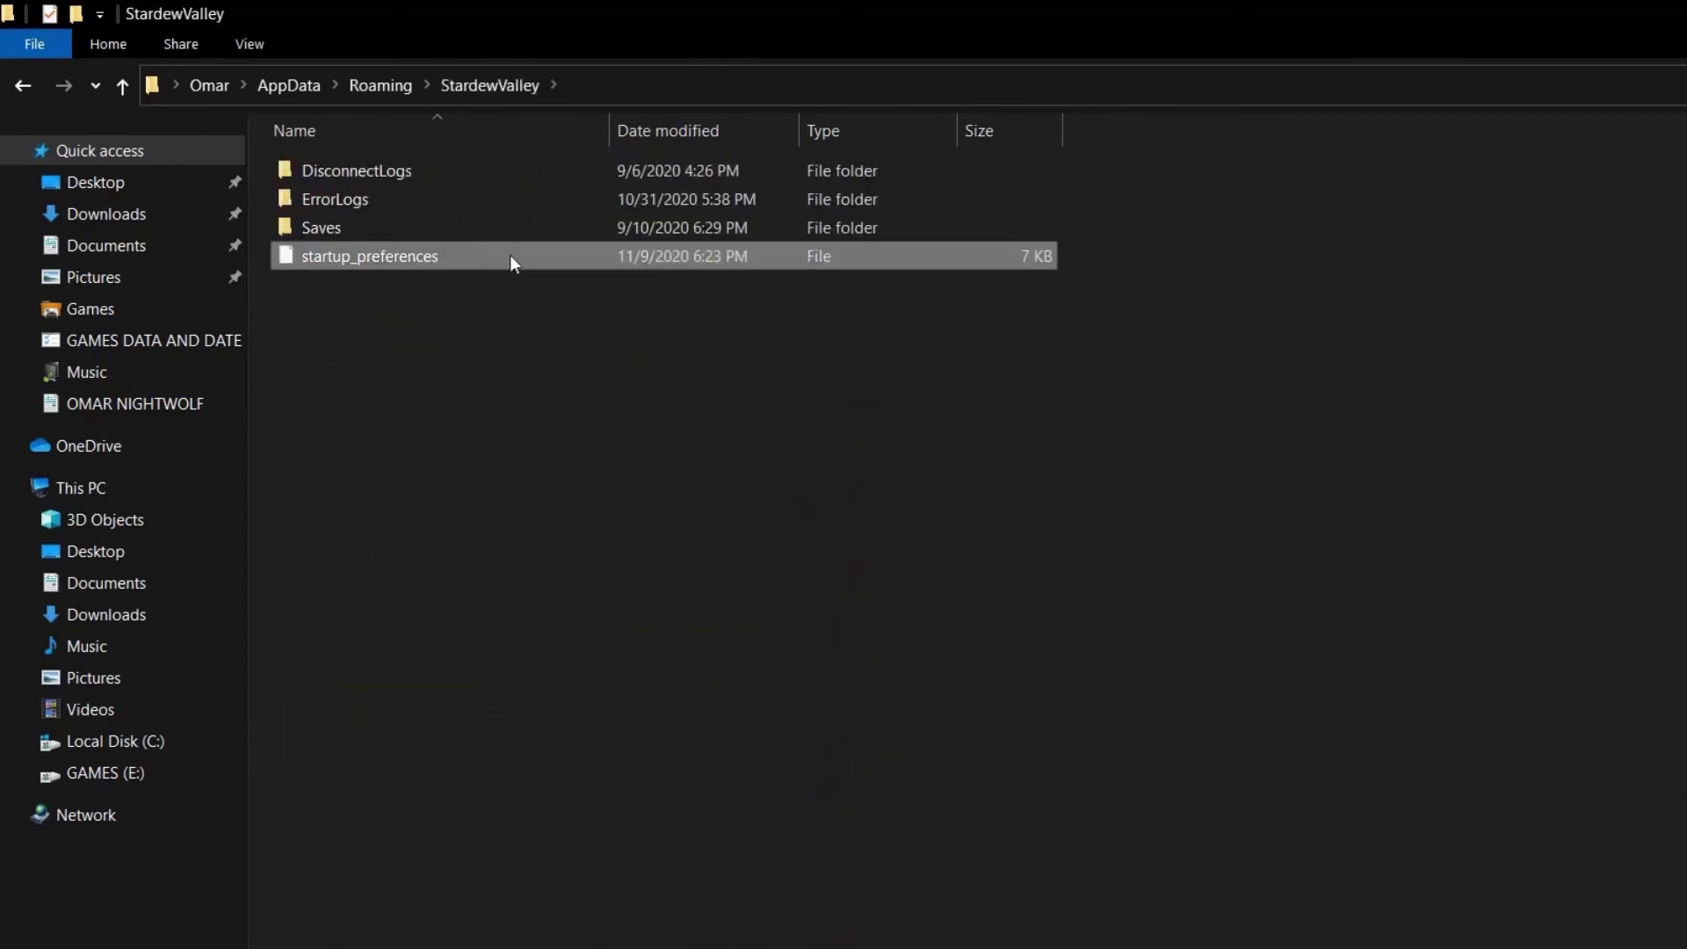
right_click(982, 245)
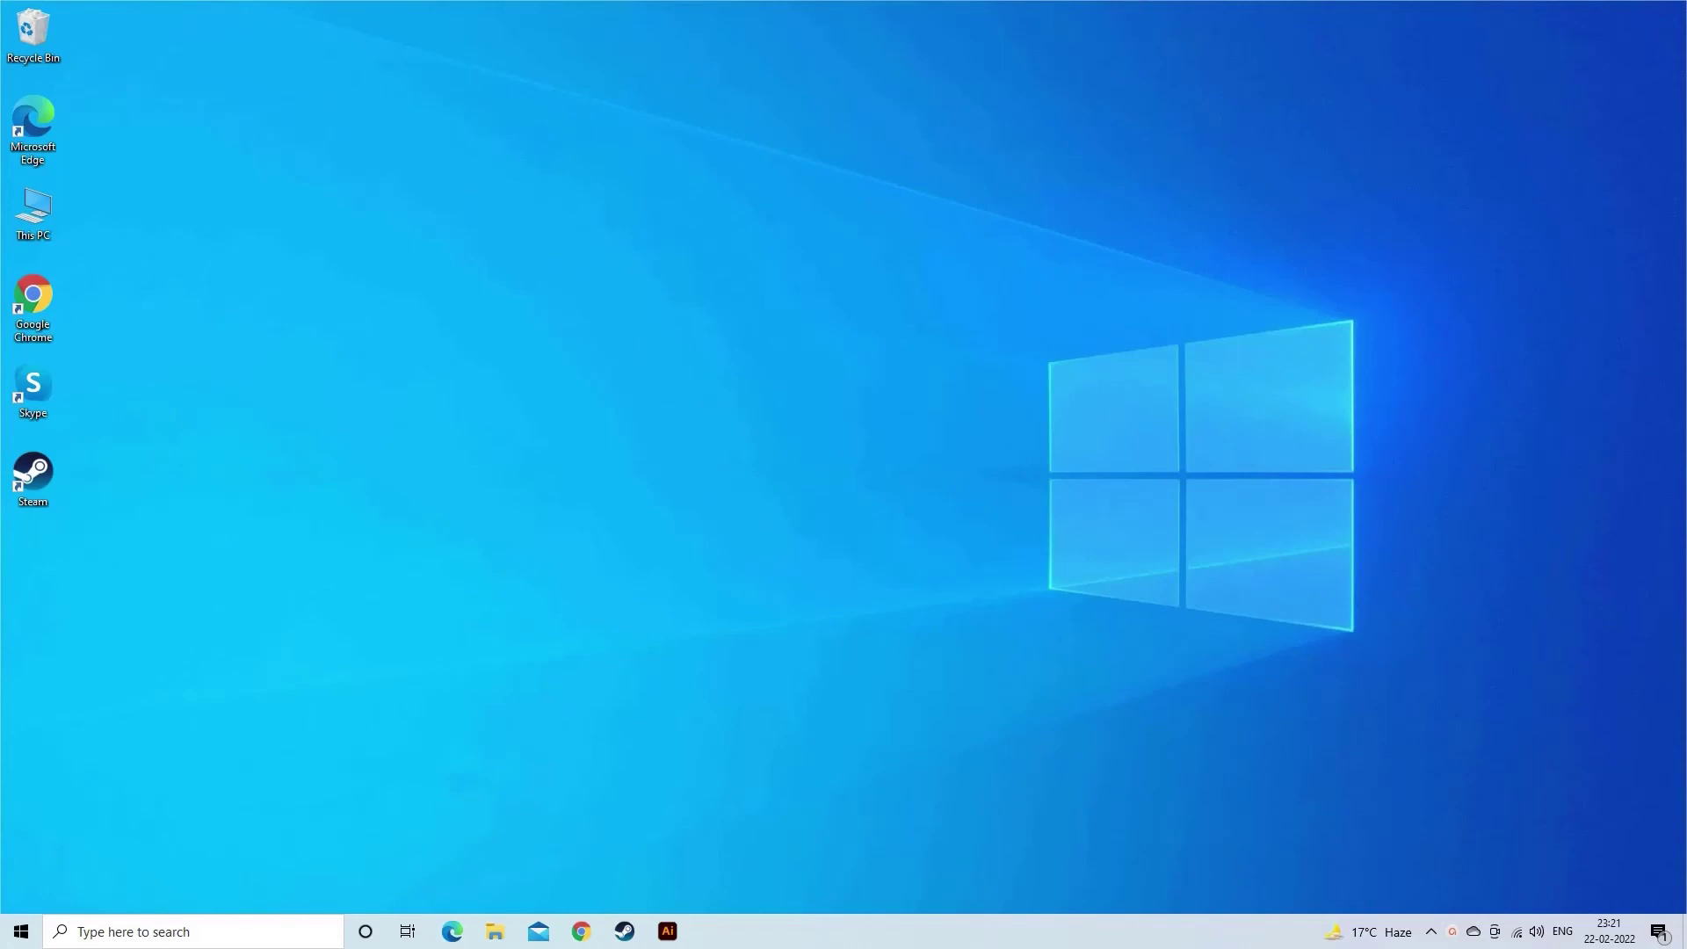
Start Verify integrity of game files from Stardew Valley's Steam properties.
double_click(32, 481)
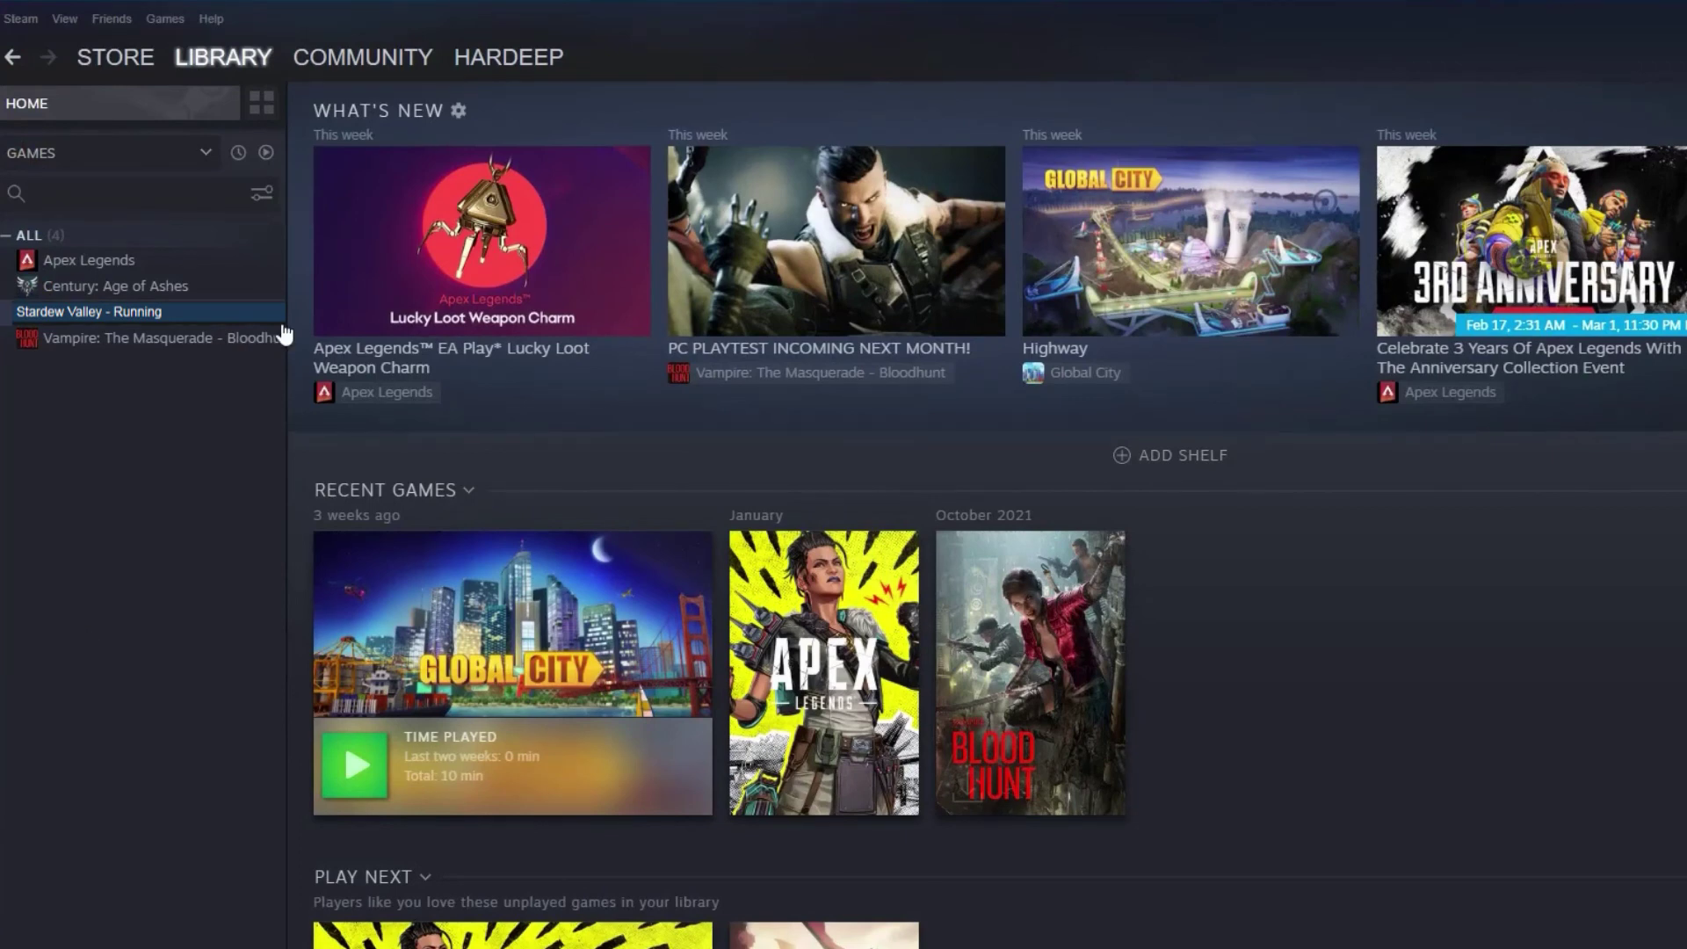
right_click(283, 335)
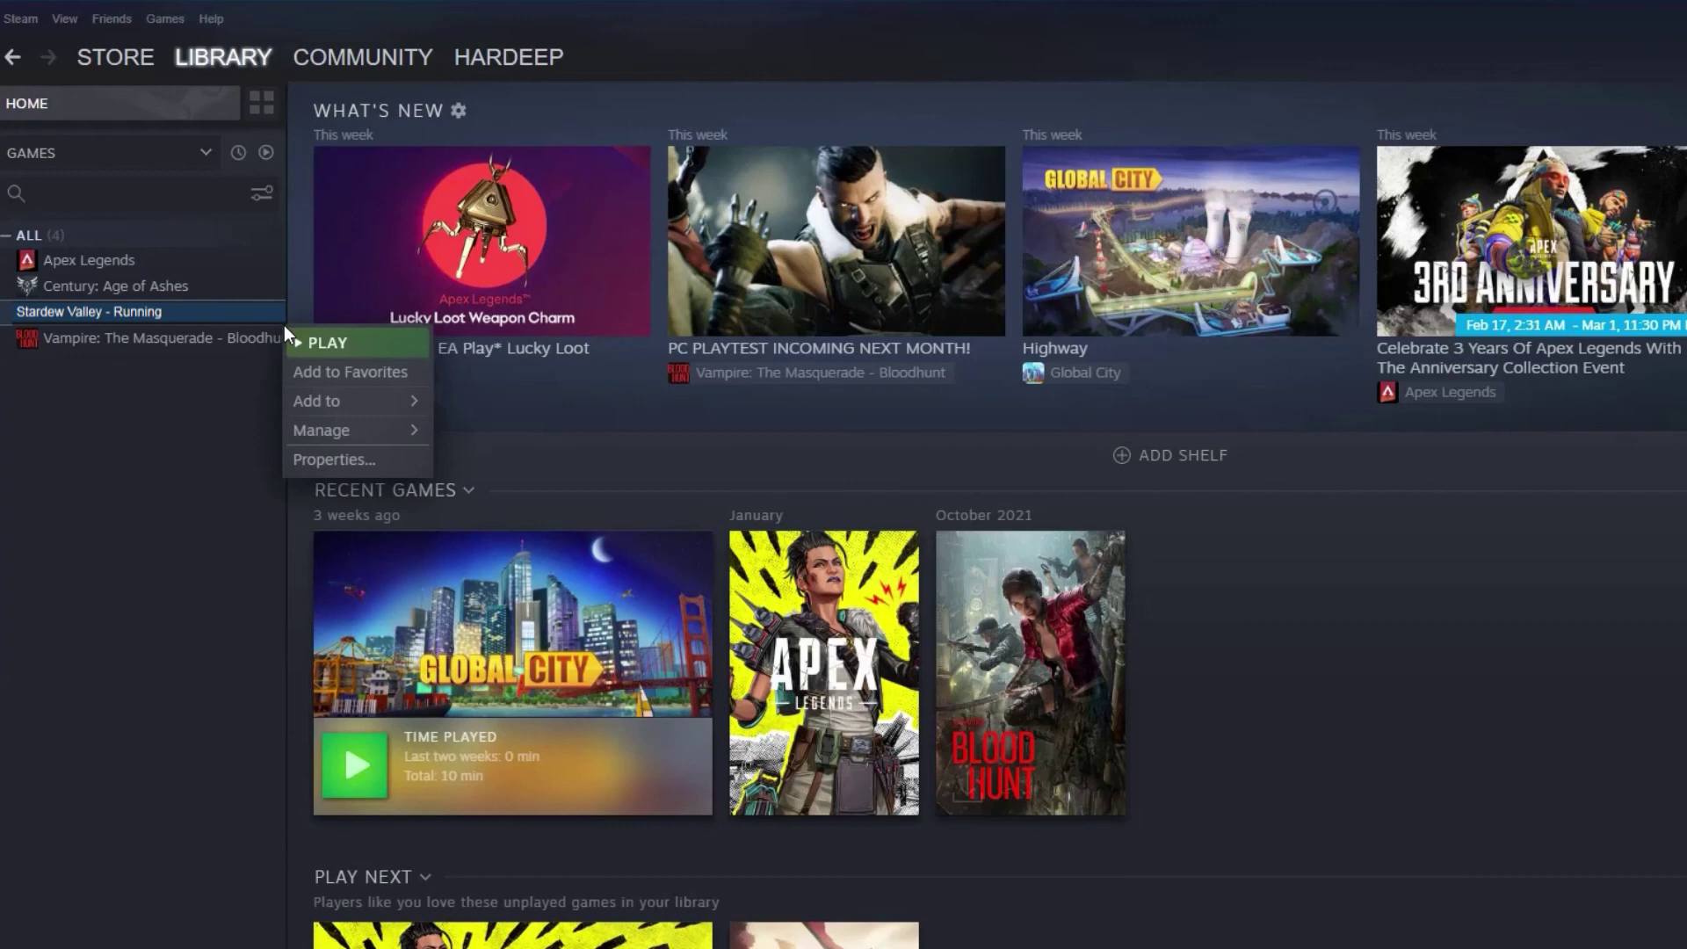
left_click(333, 459)
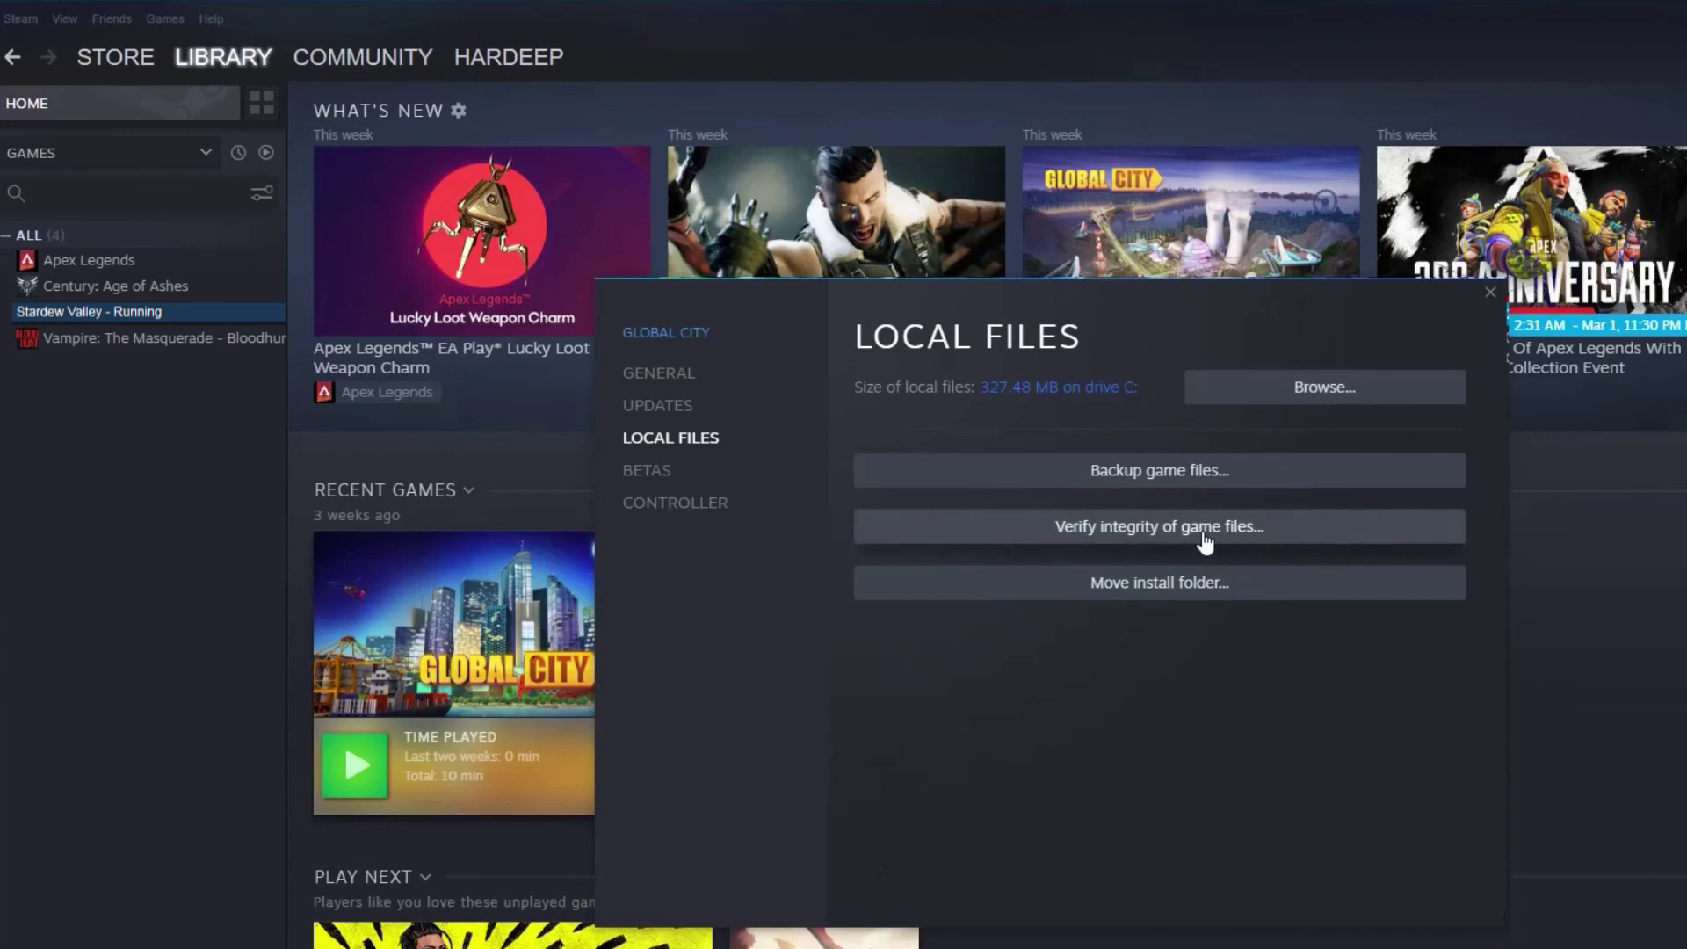
left_click(1160, 527)
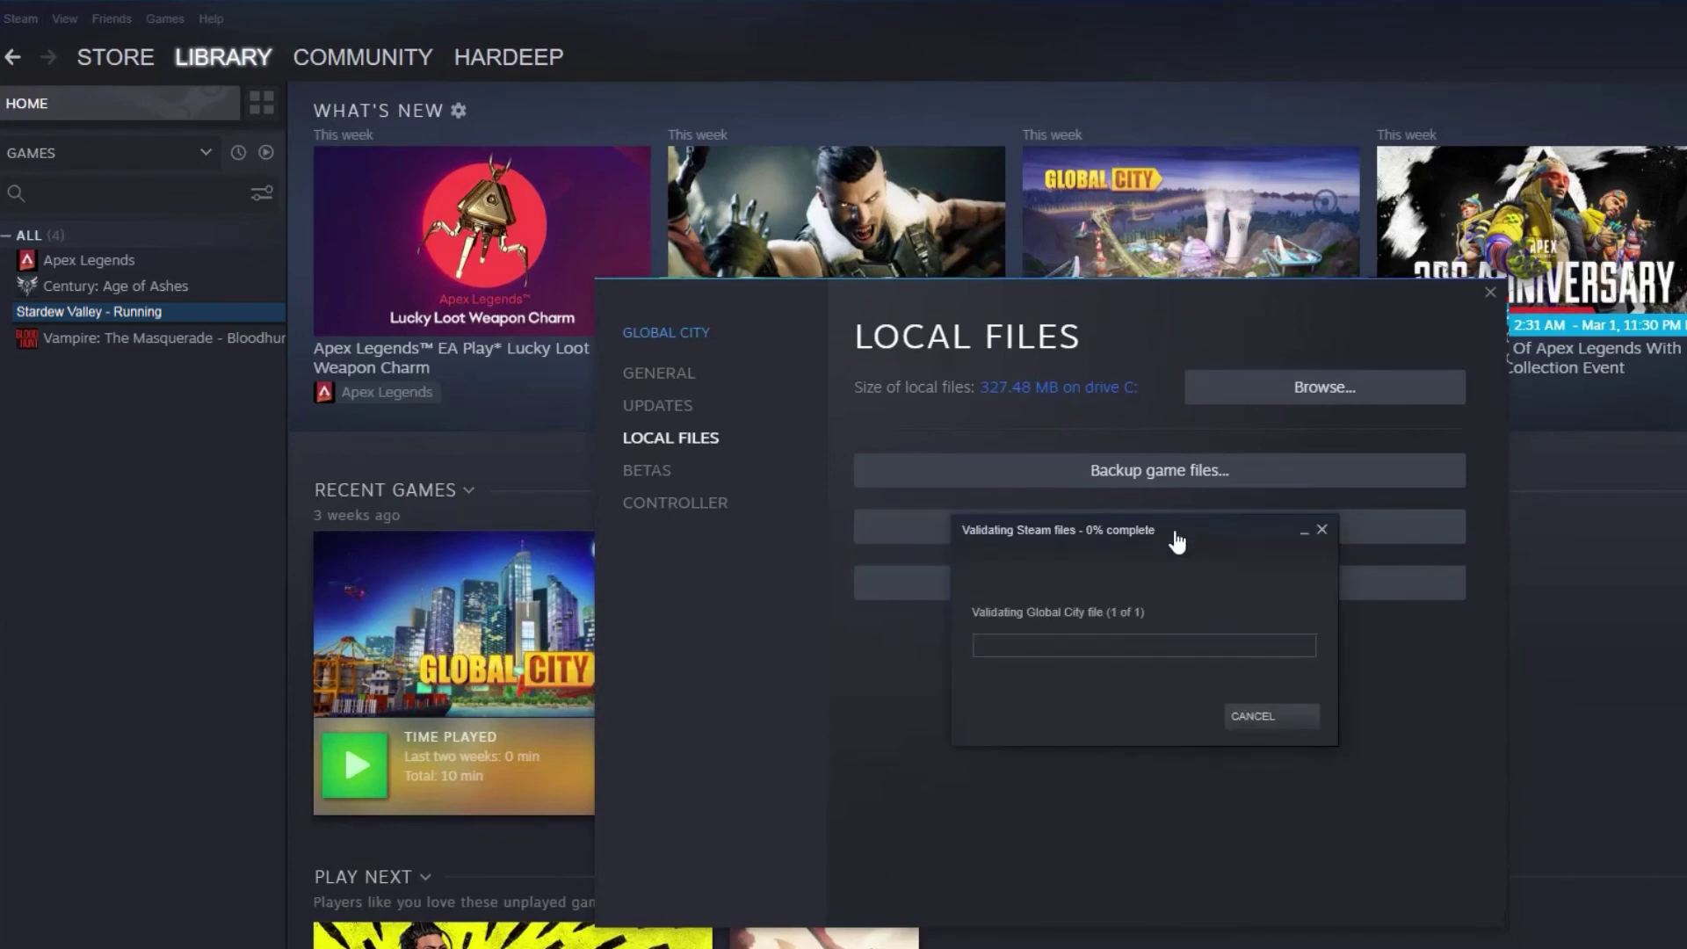